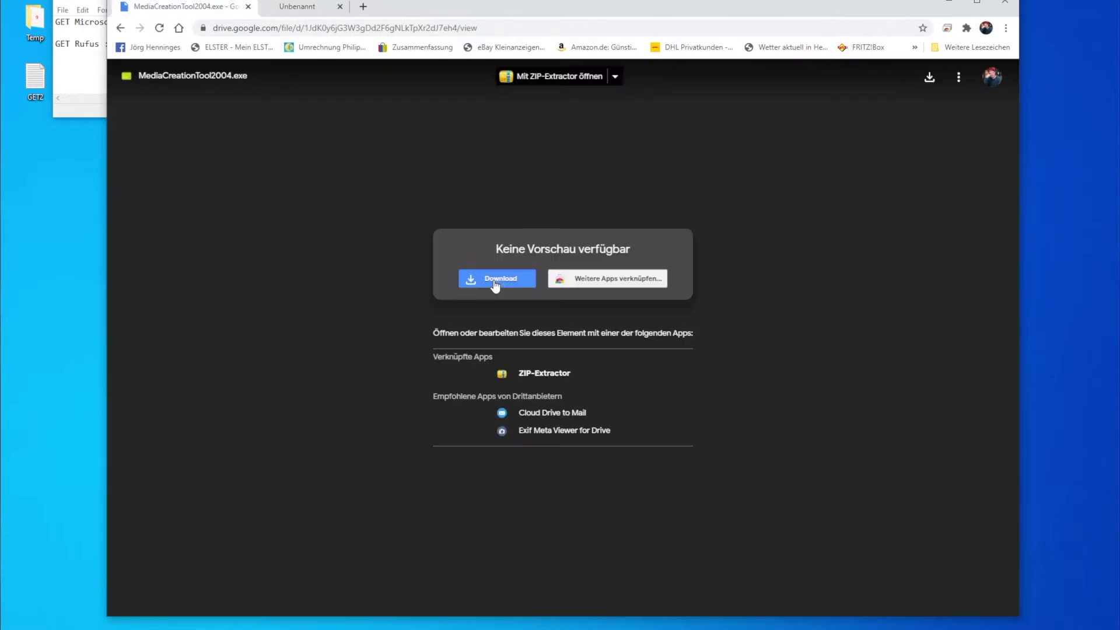
- Download MediaCreationTool2004.exe from Google Drive and copy the Rufus link from the open text file
click(494, 283)
key(alt+Tab)
click(80, 44)
drag(114, 44, 513, 45)
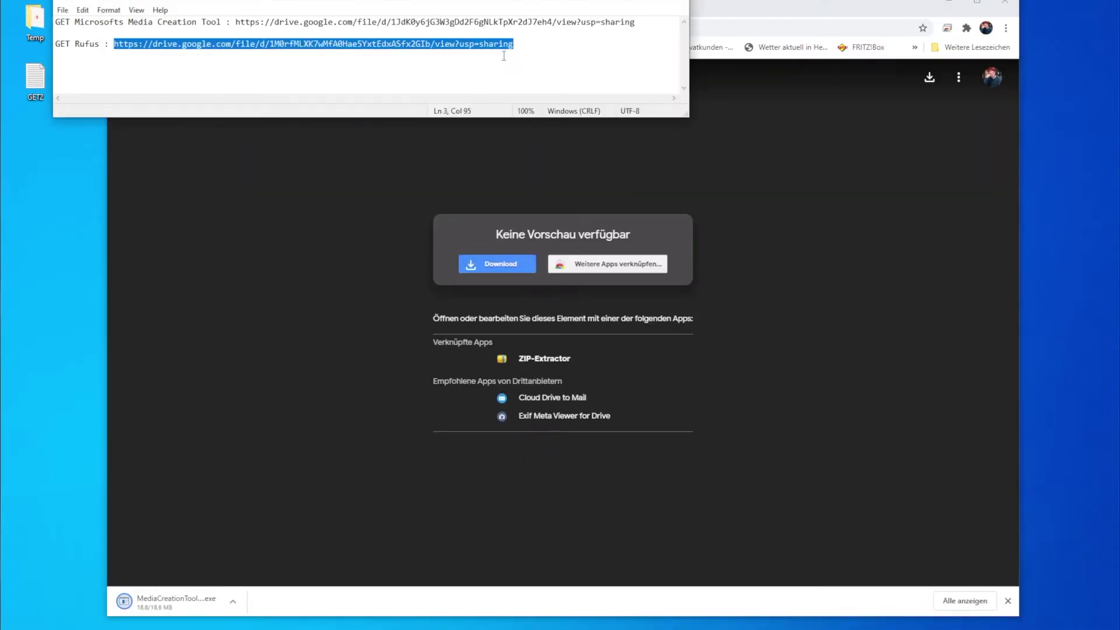
right_click(494, 45)
click(513, 82)
- Open the copied Rufus link in the browser and download rufus-3.11.exe, closing the browser and the text file when done
click(707, 9)
right_click(499, 28)
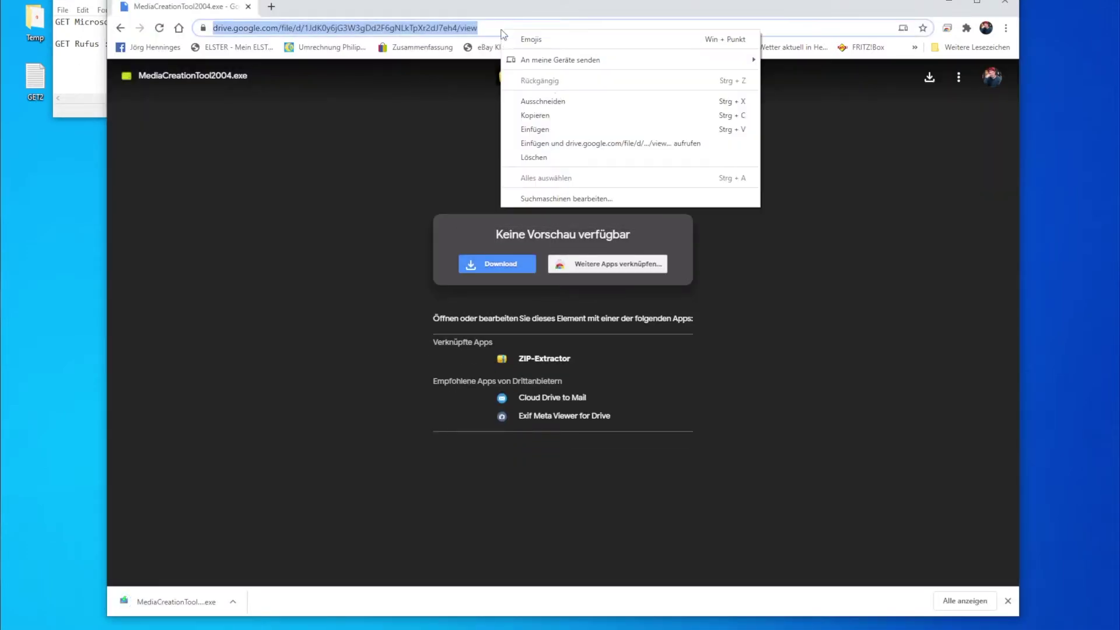
click(553, 122)
key(Return)
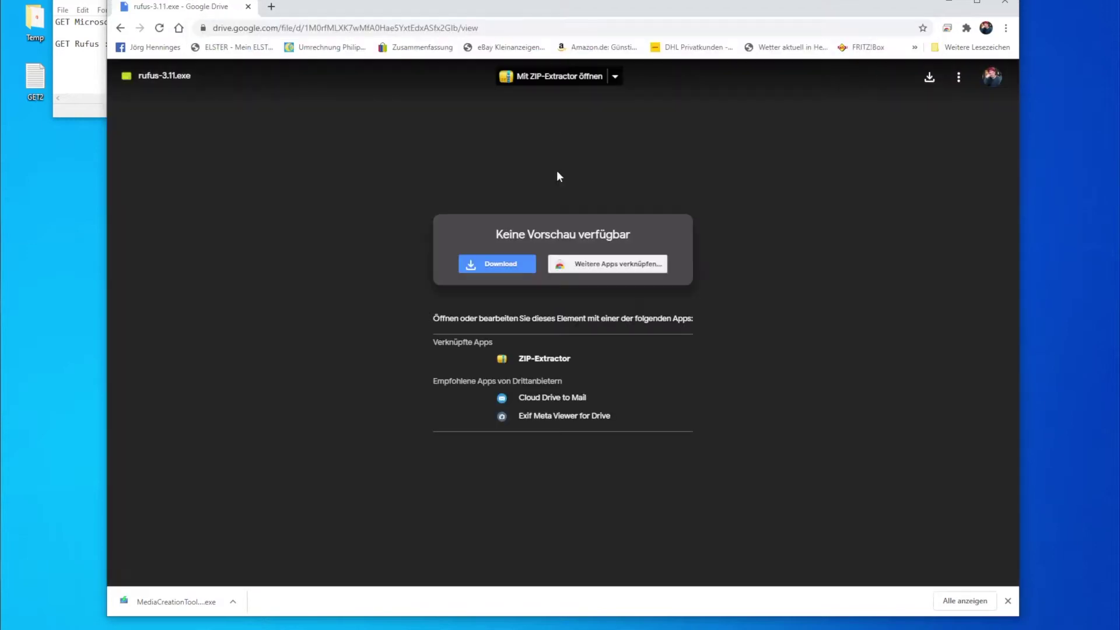
click(502, 266)
click(1004, 2)
click(675, 2)
- Move the newly downloaded rufus-3.11 and MediaCreationTool2004 (1) from the Downloads folder to the desktop
key(super+e)
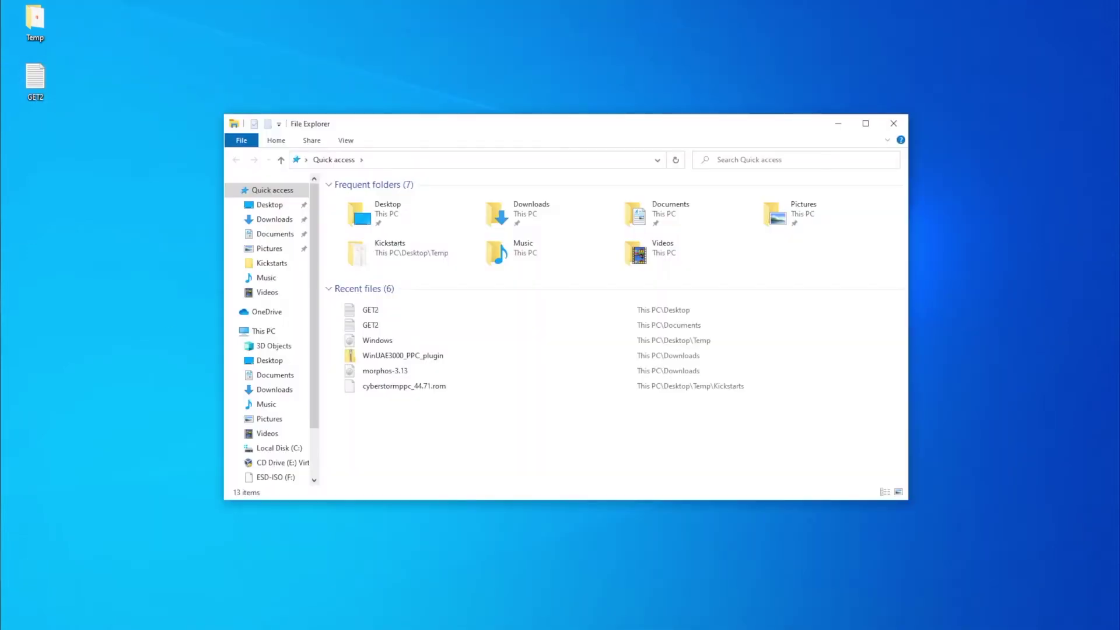
click(330, 290)
double_click(503, 204)
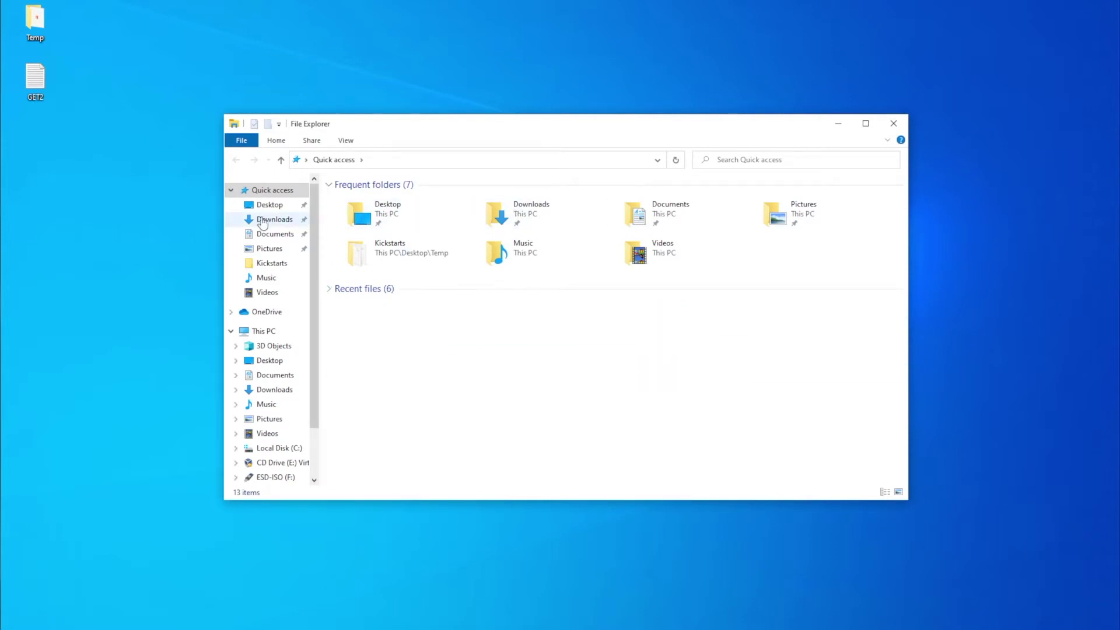
drag(359, 215, 49, 251)
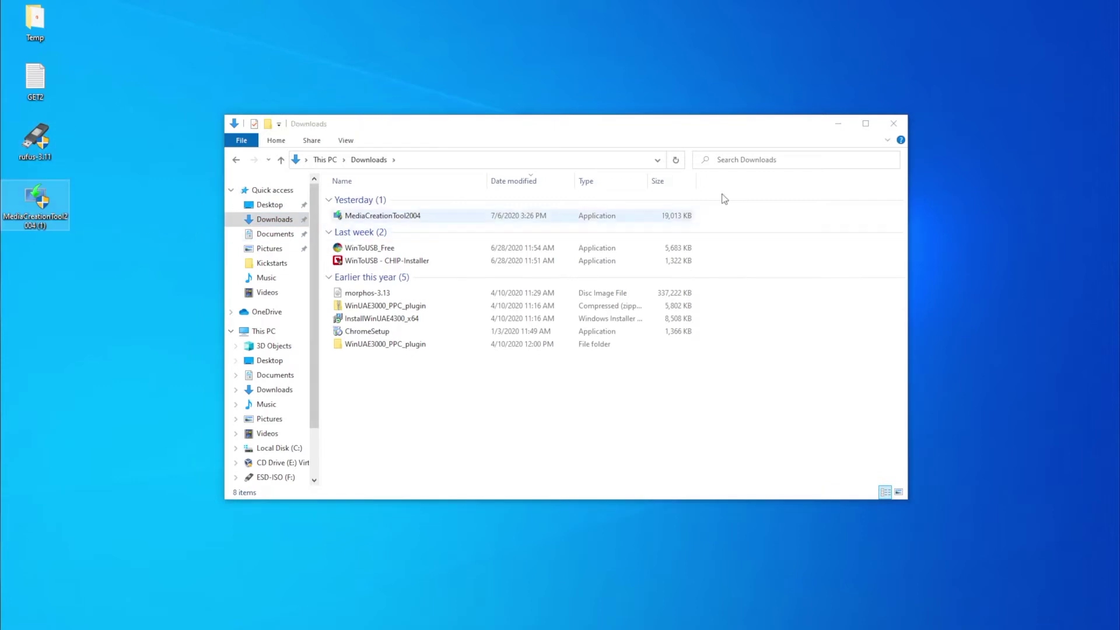
click(893, 123)
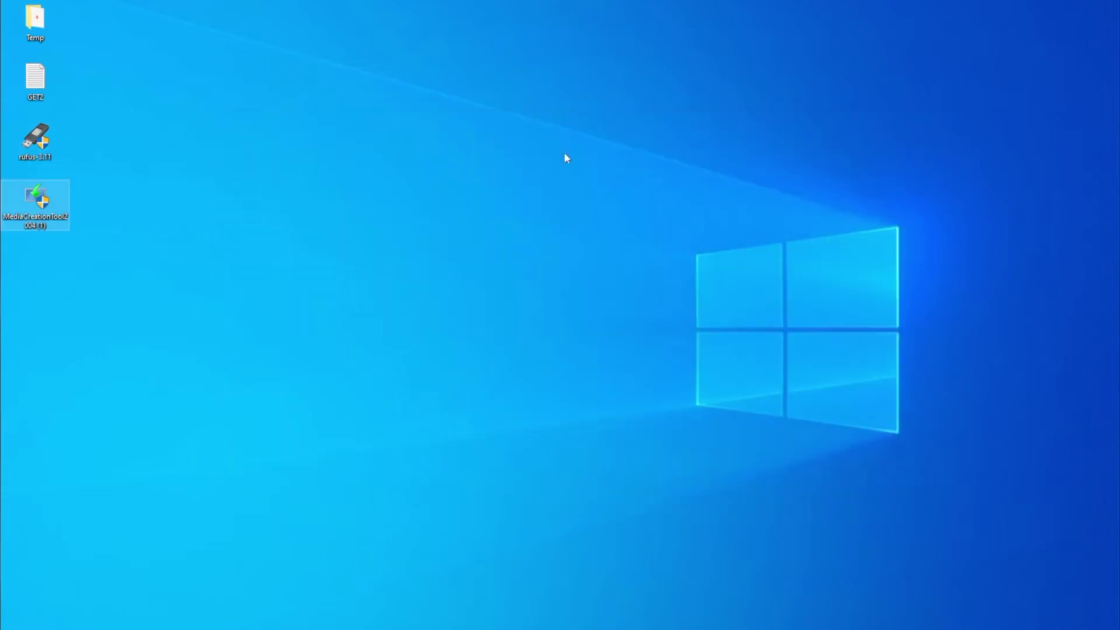
- Run MediaCreationTool2004 (1) from the desktop with permission to make changes, and accept its license terms
double_click(36, 200)
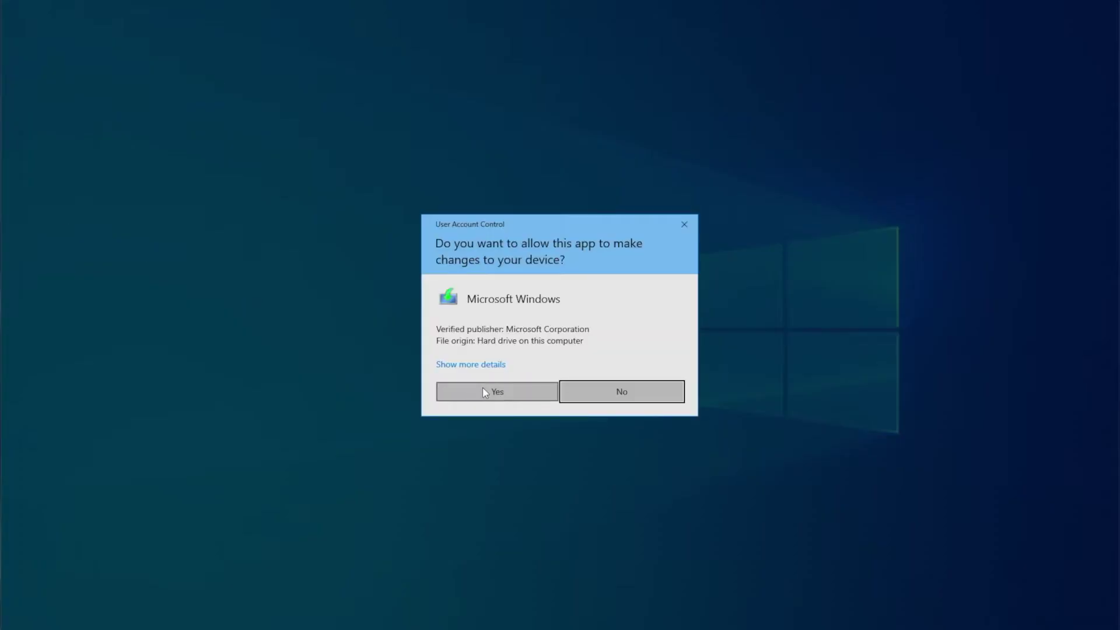
click(483, 388)
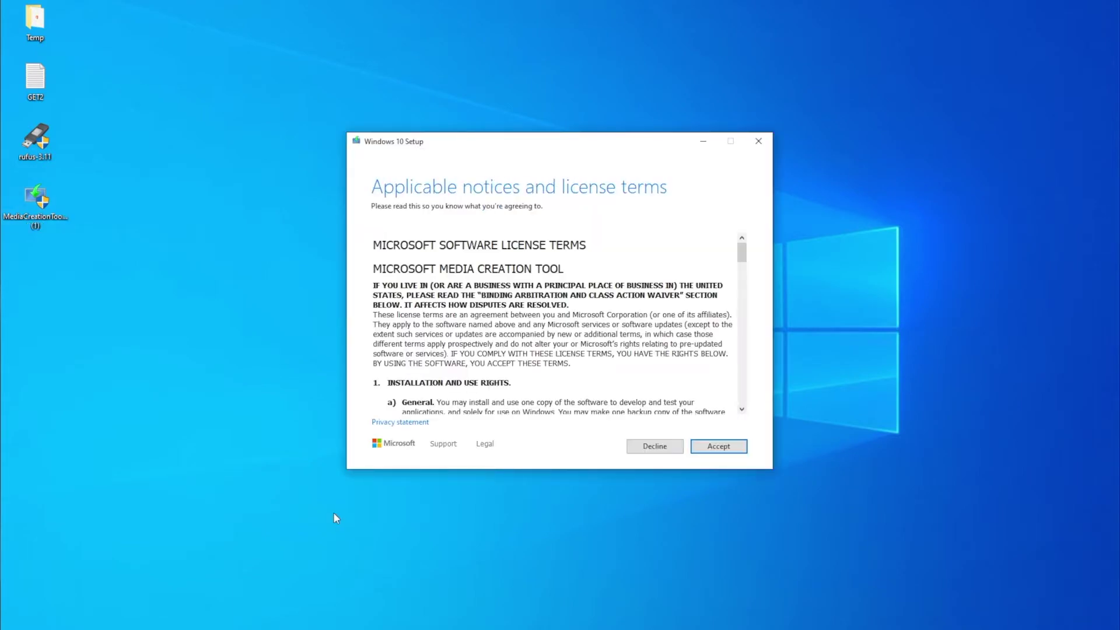
click(712, 448)
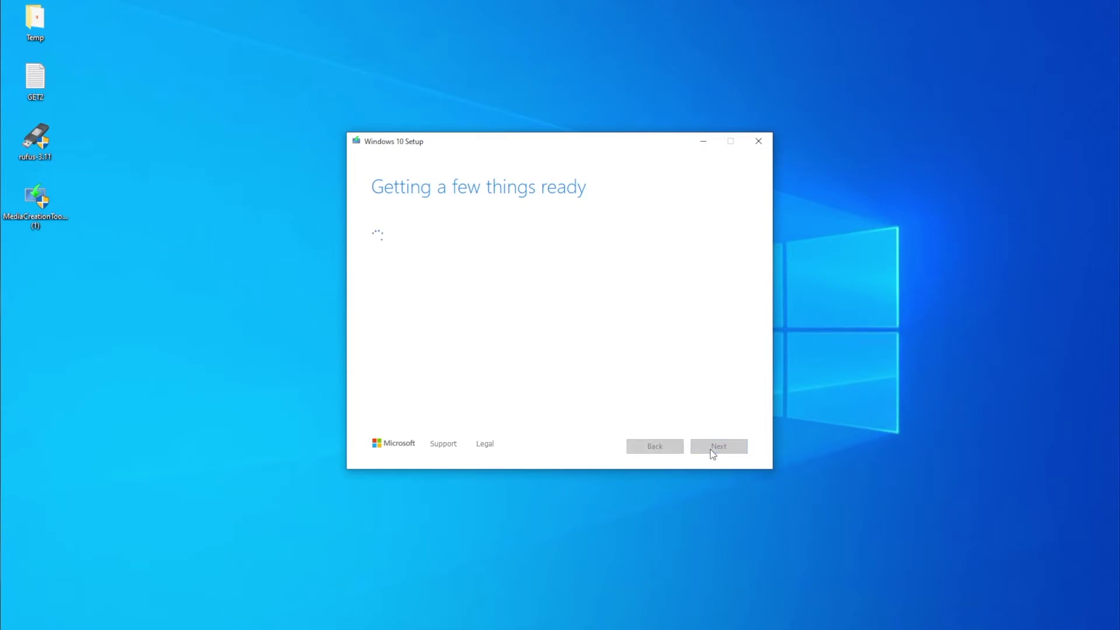
- Choose to create installation media, disabling the recommended options and setting the language to English (United States)
click(431, 249)
click(718, 446)
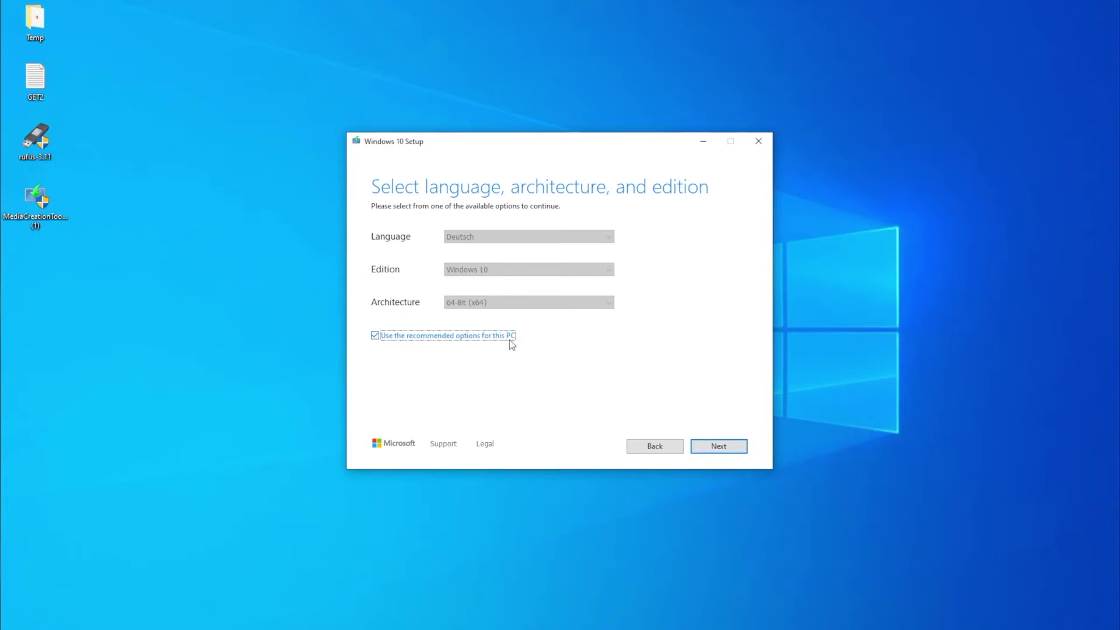
click(375, 335)
click(521, 245)
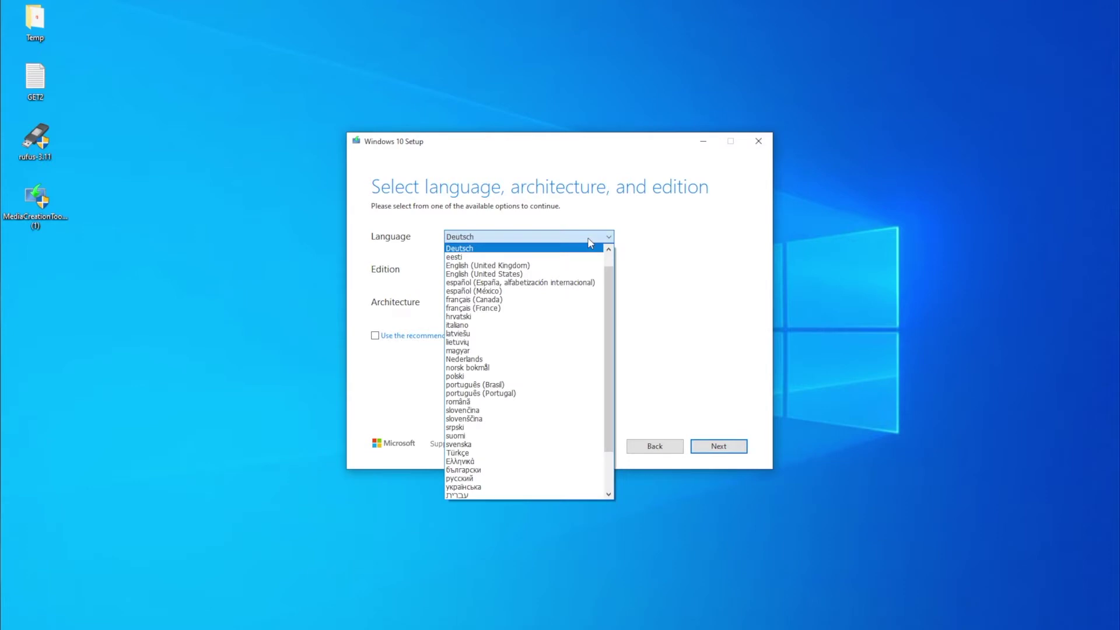
click(514, 270)
click(723, 447)
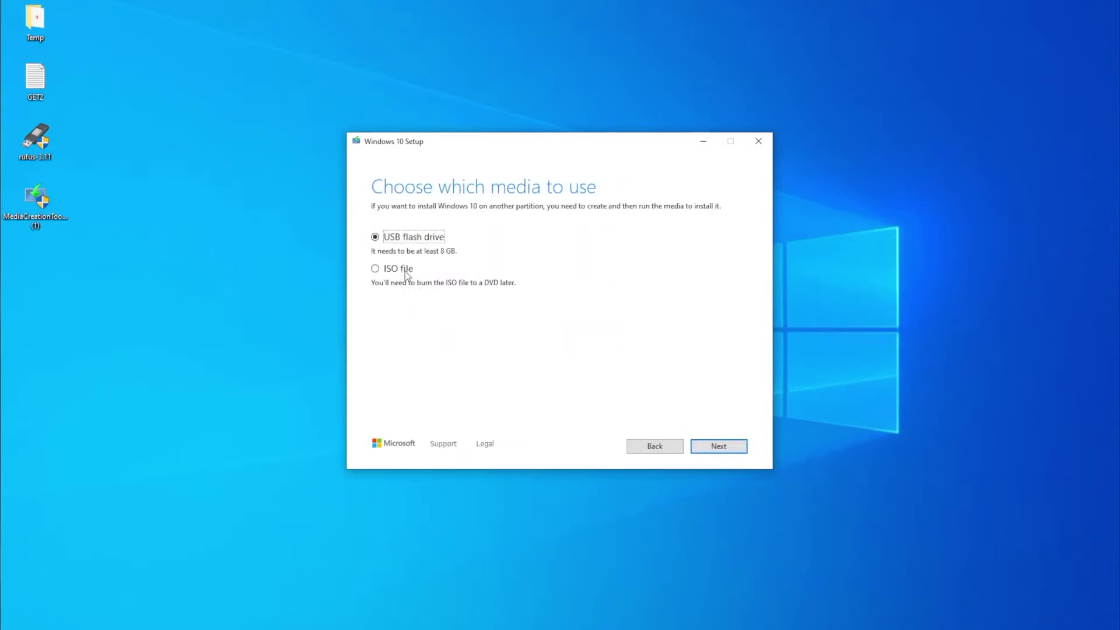
- Select ISO file as the media, save it on the desktop as Windows, and finish the setup tool
click(375, 269)
click(728, 447)
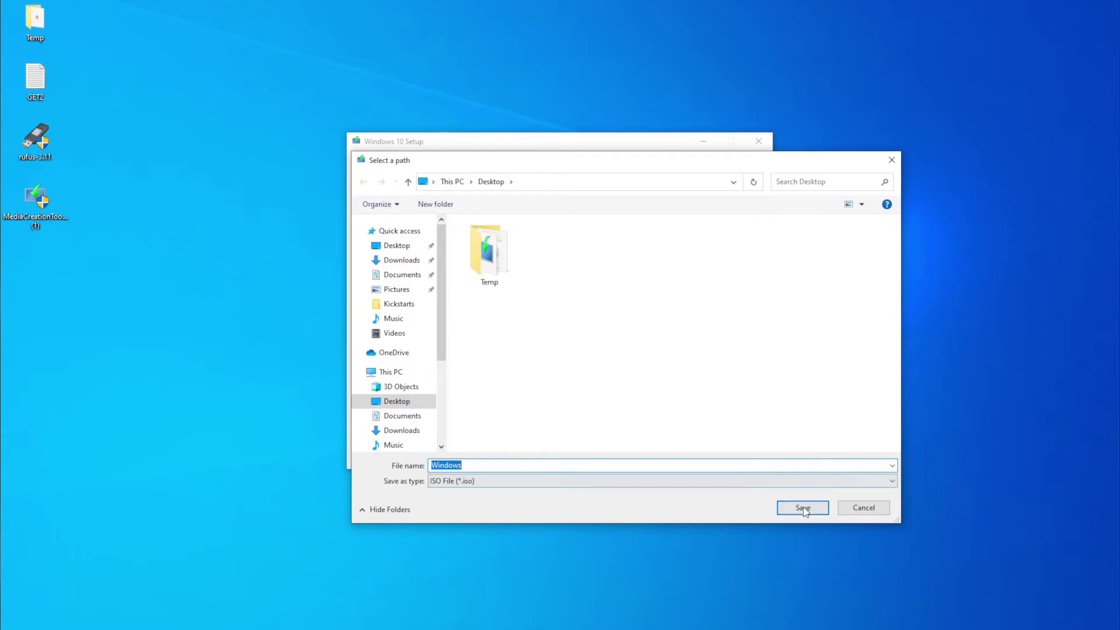
click(803, 507)
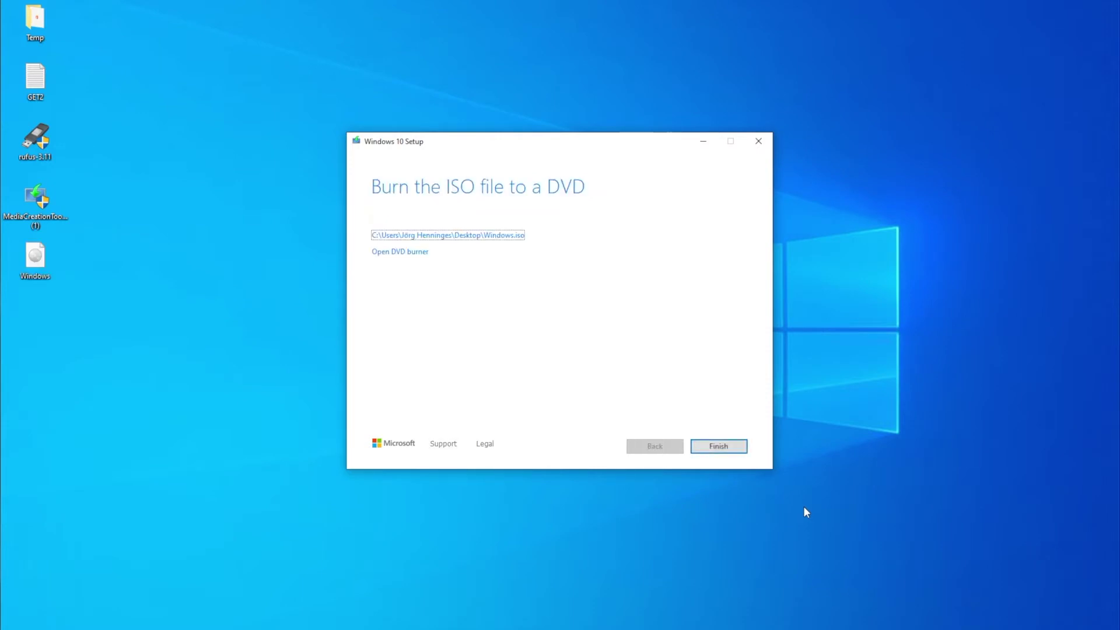
click(718, 446)
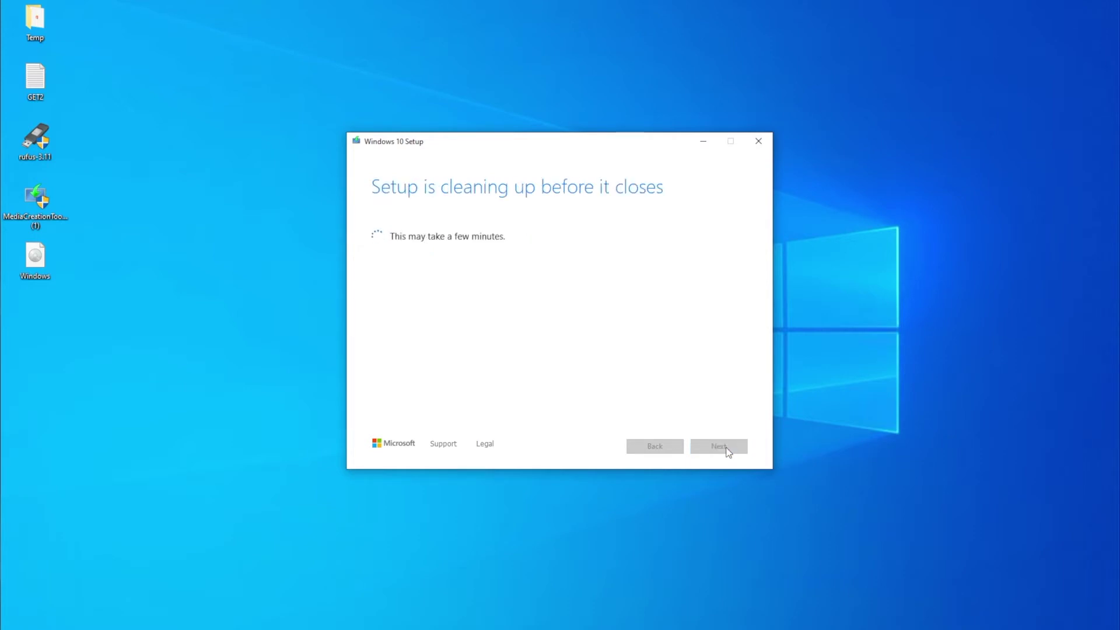
click(341, 290)
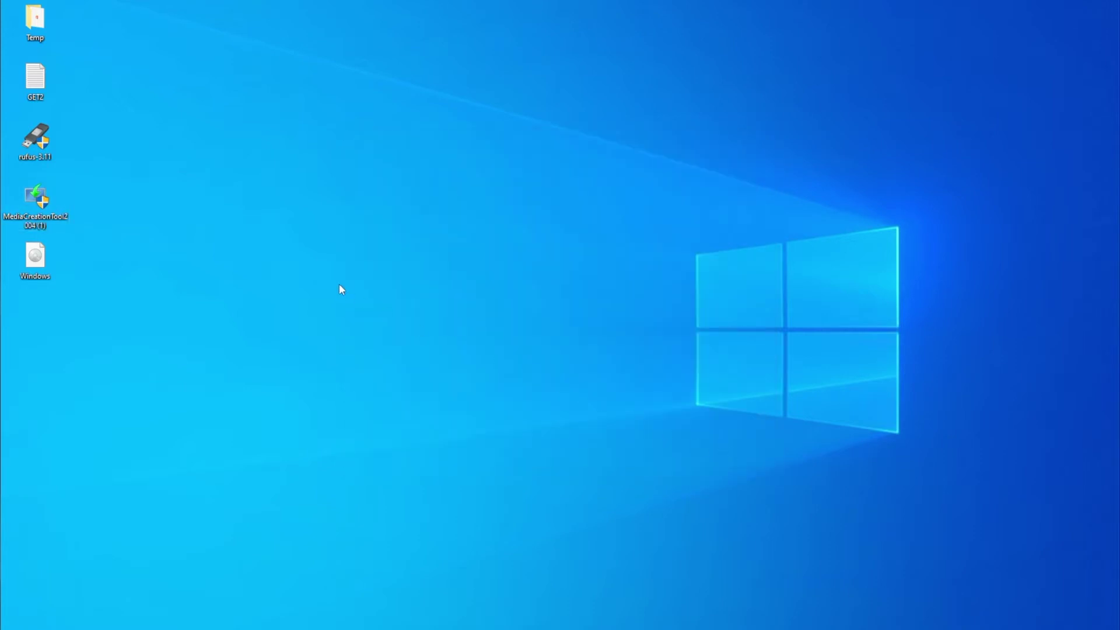
- Launch rufus-3.11 from the desktop with permission to make changes, and enable listing of USB hard drives
double_click(42, 145)
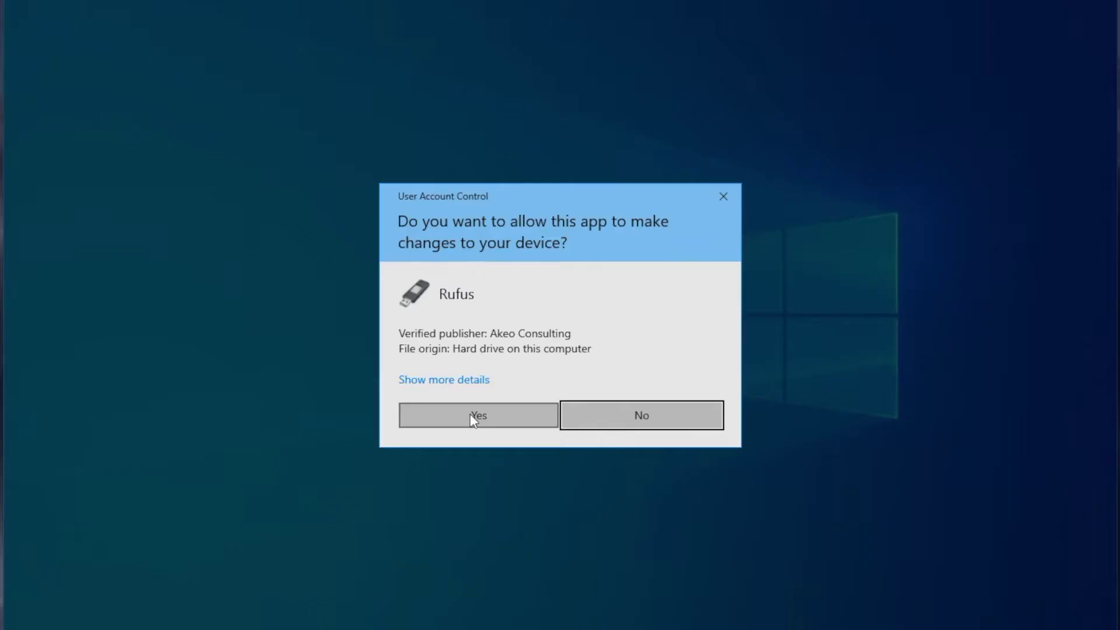
click(472, 415)
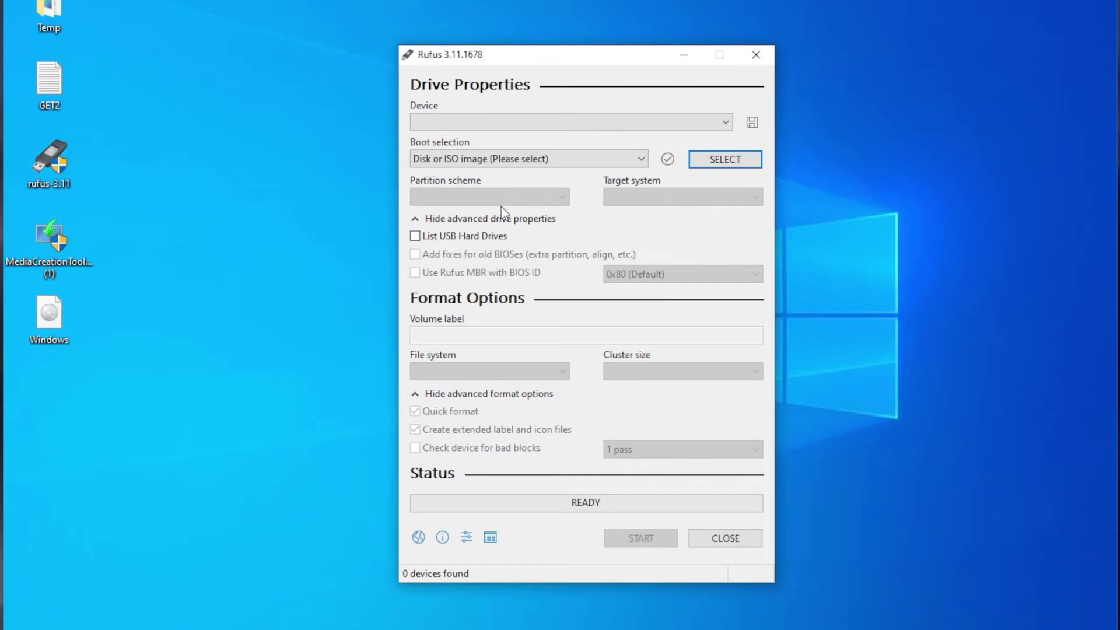
click(420, 241)
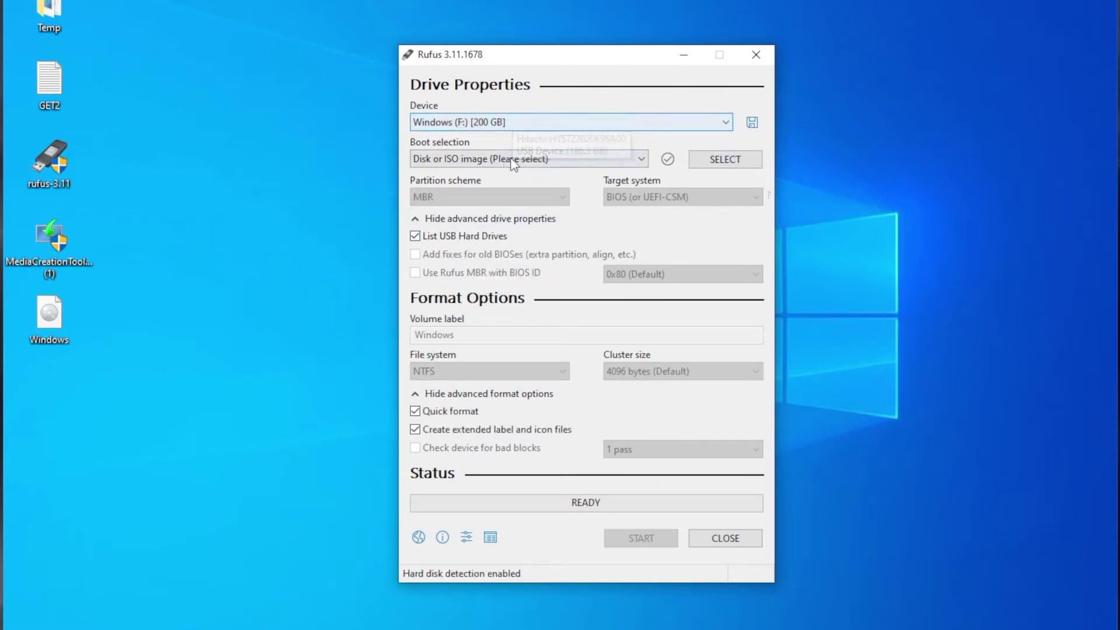
- Load the Windows ISO image from the desktop as the boot selection
click(702, 158)
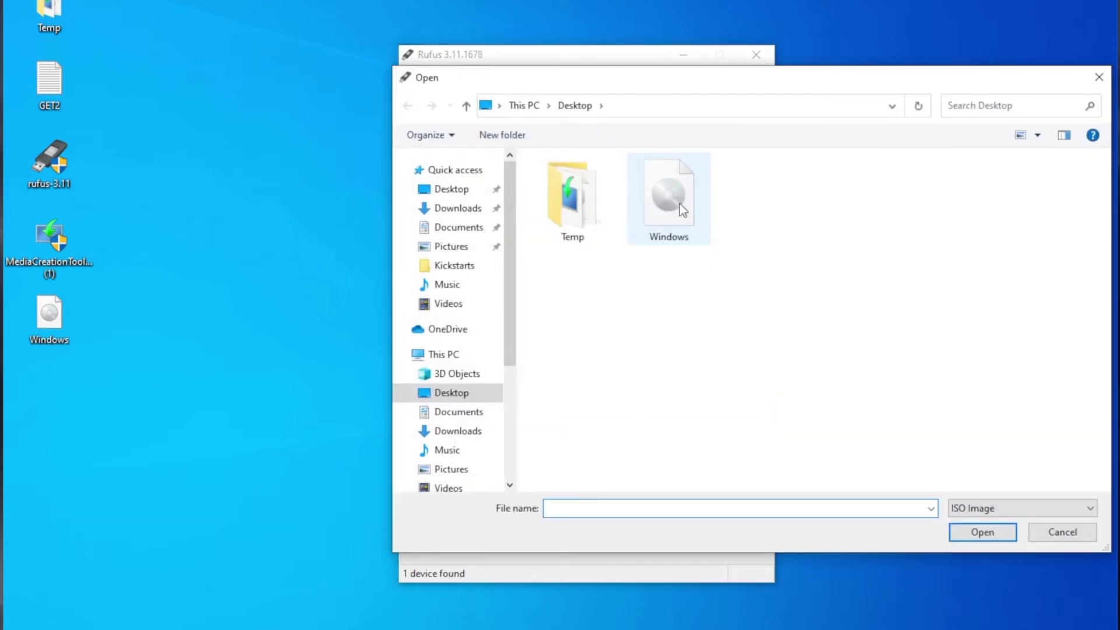
click(683, 211)
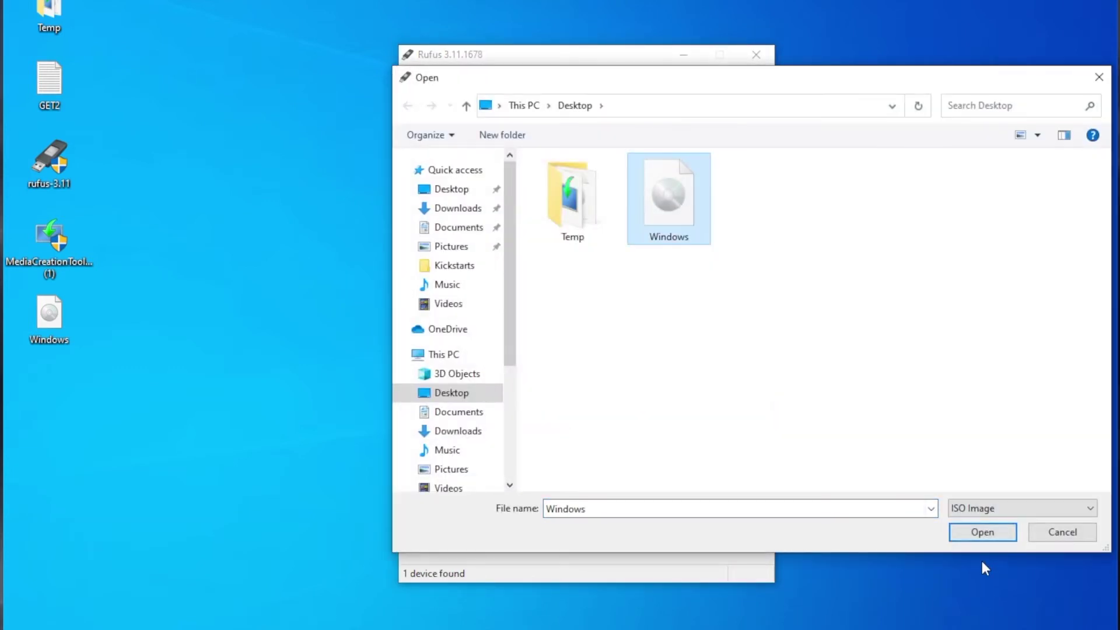
click(990, 535)
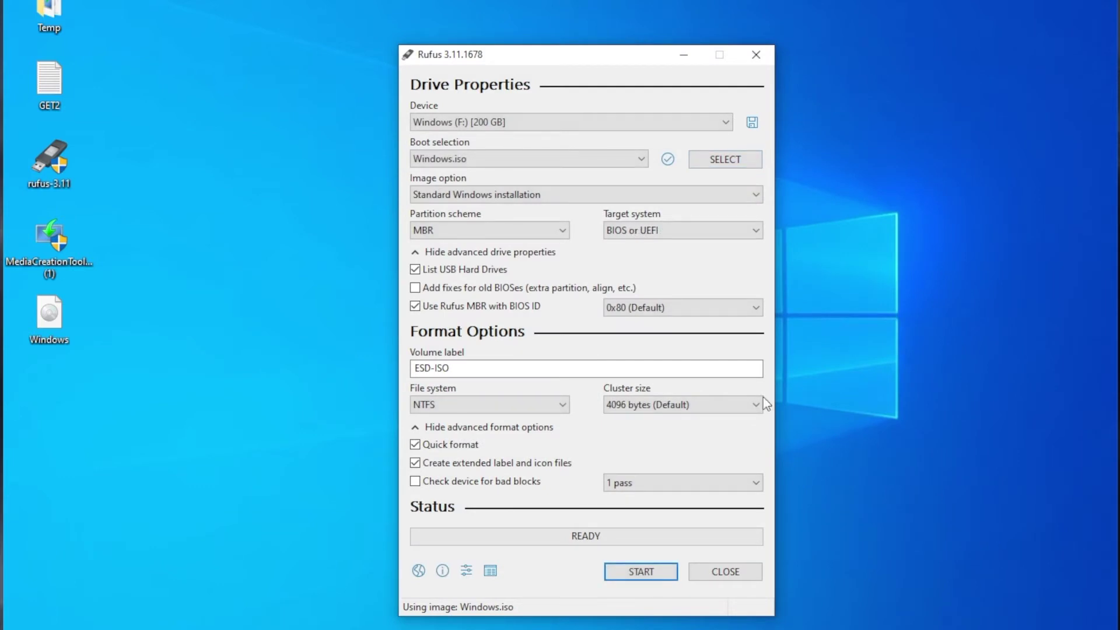
- Set the image option to Windows To Go with the GPT partition scheme, and change the volume label to Windows
click(572, 194)
click(471, 223)
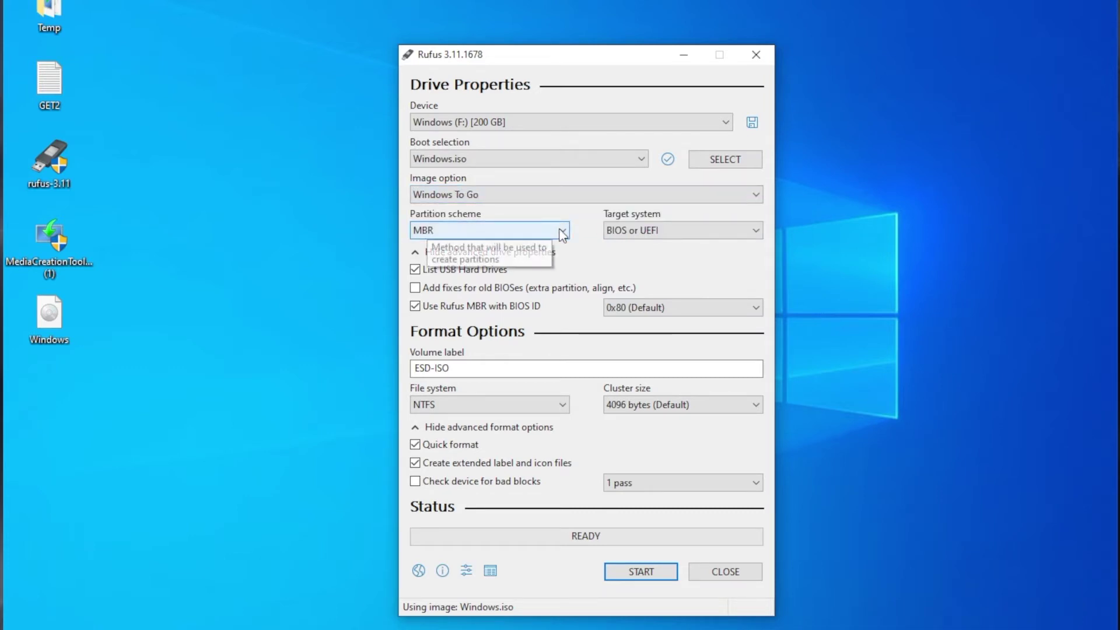
click(517, 231)
click(454, 259)
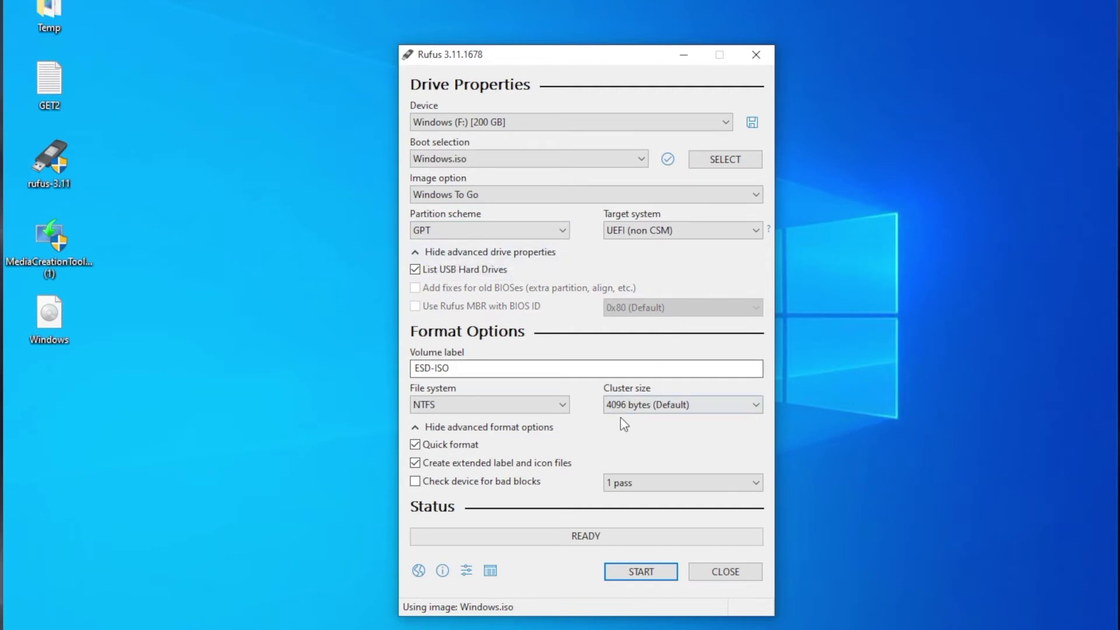
click(478, 365)
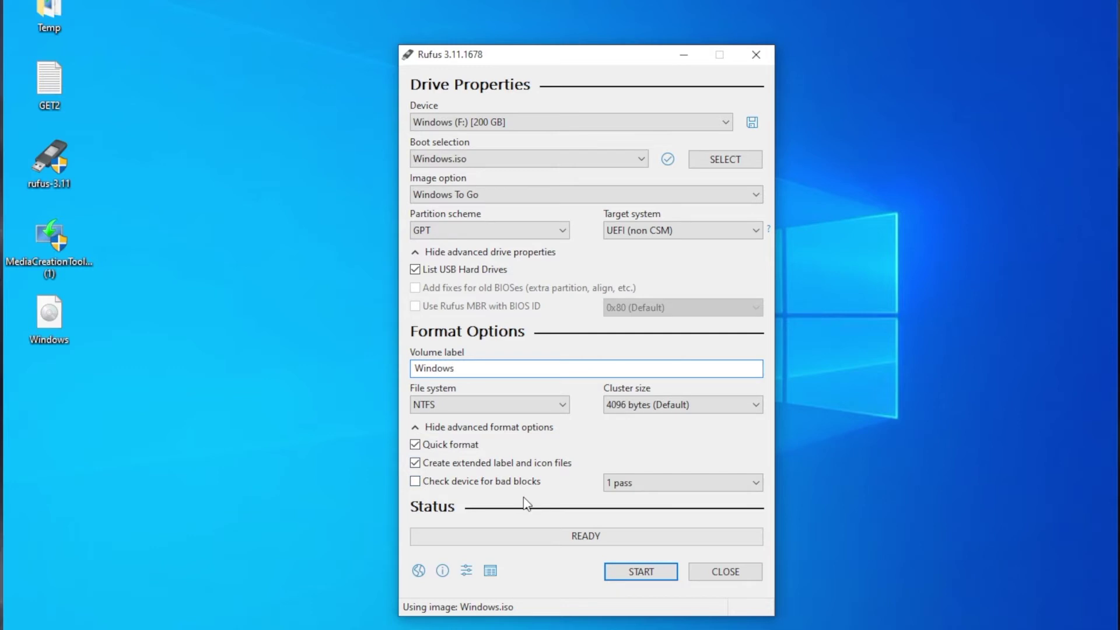
- Write the Windows 10 Pro version to the F: drive, accepting that its data is erased, and close Rufus once done
click(641, 573)
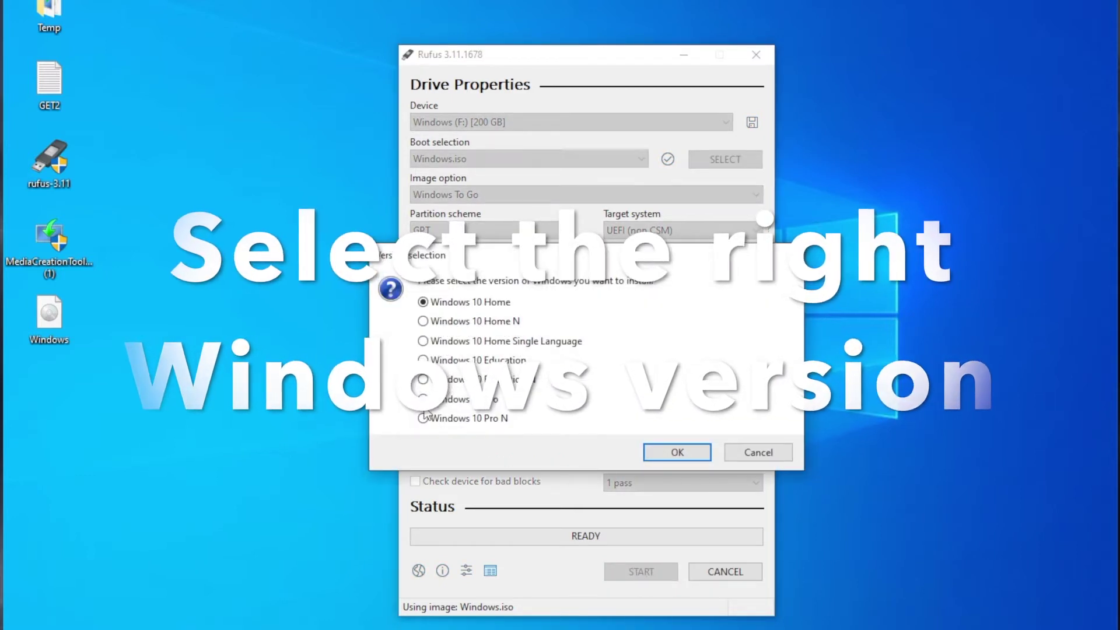
click(424, 398)
click(674, 454)
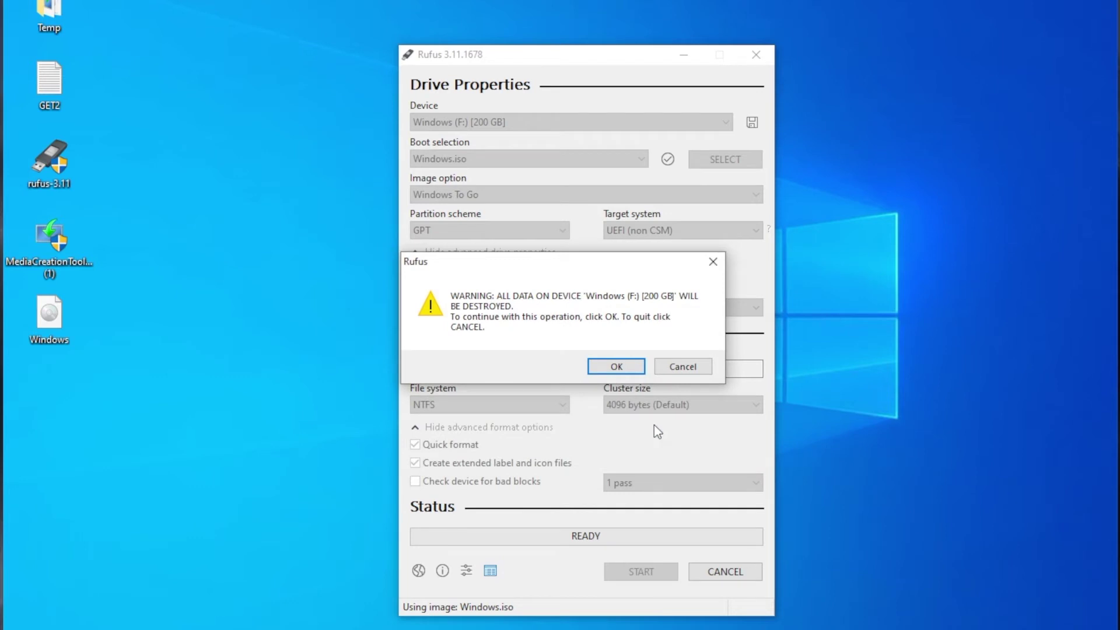
click(616, 366)
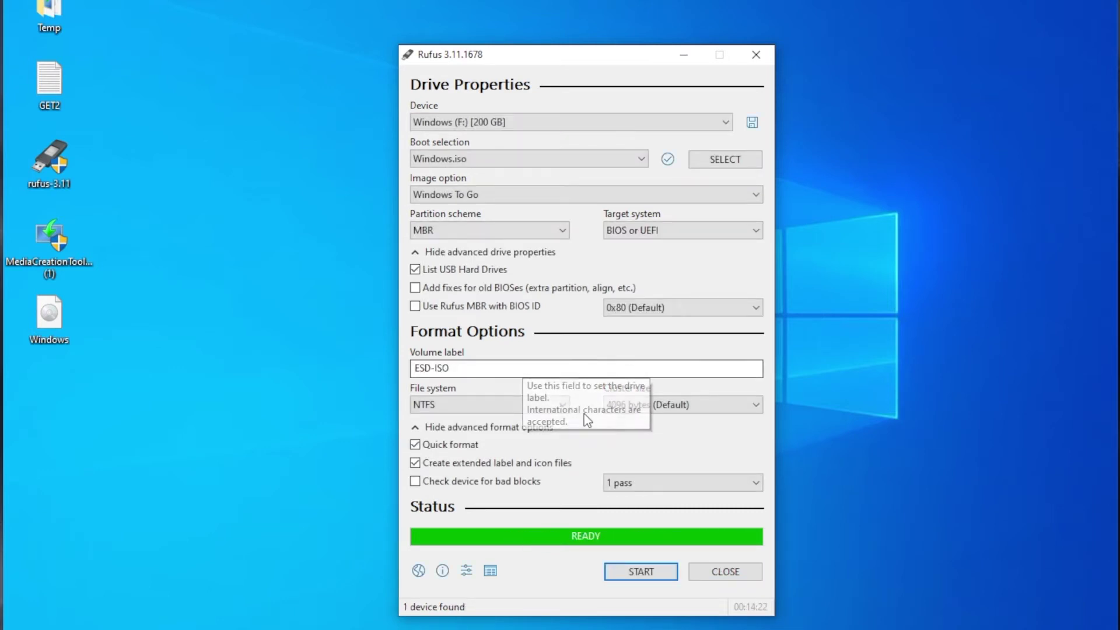
click(726, 571)
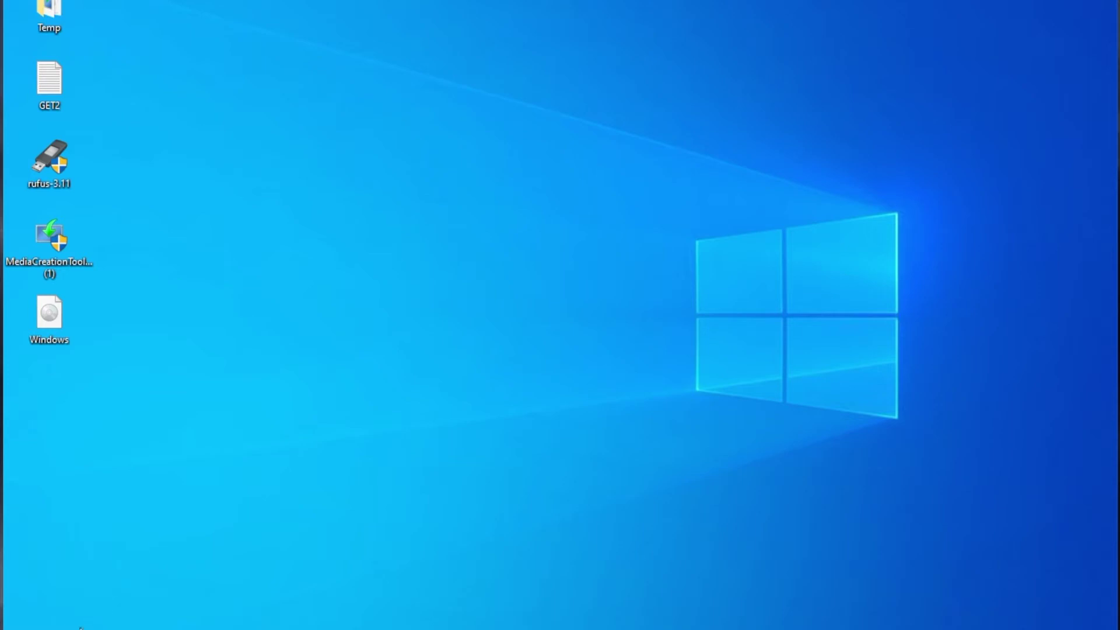
- Restart the computer and boot from the external Windows drive in the startup disk picker
key(super)
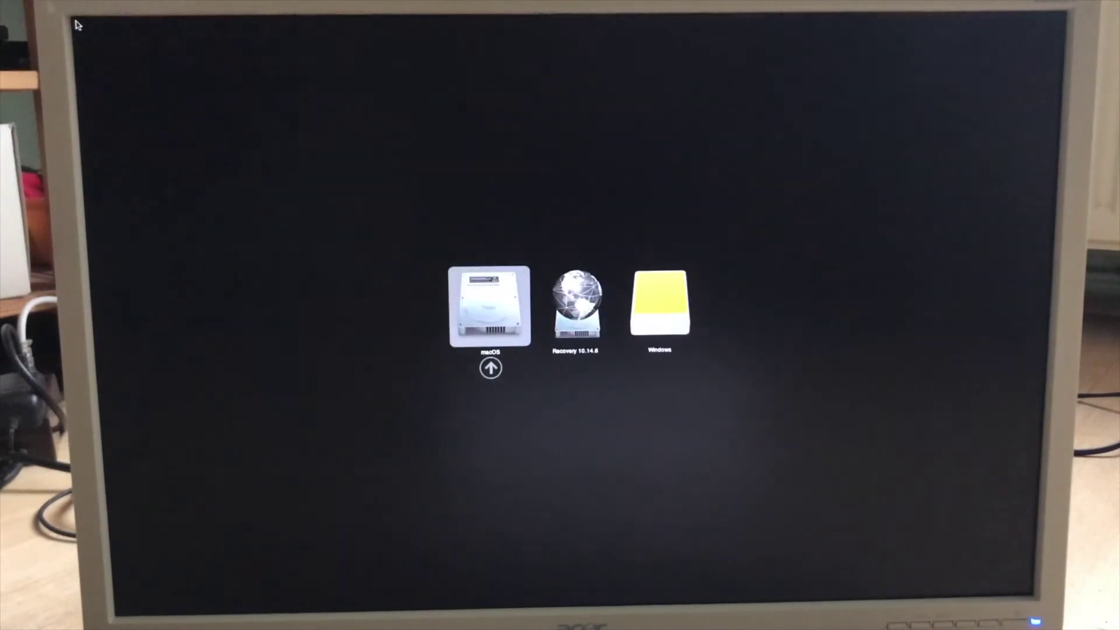
key(Right)
key(Right)
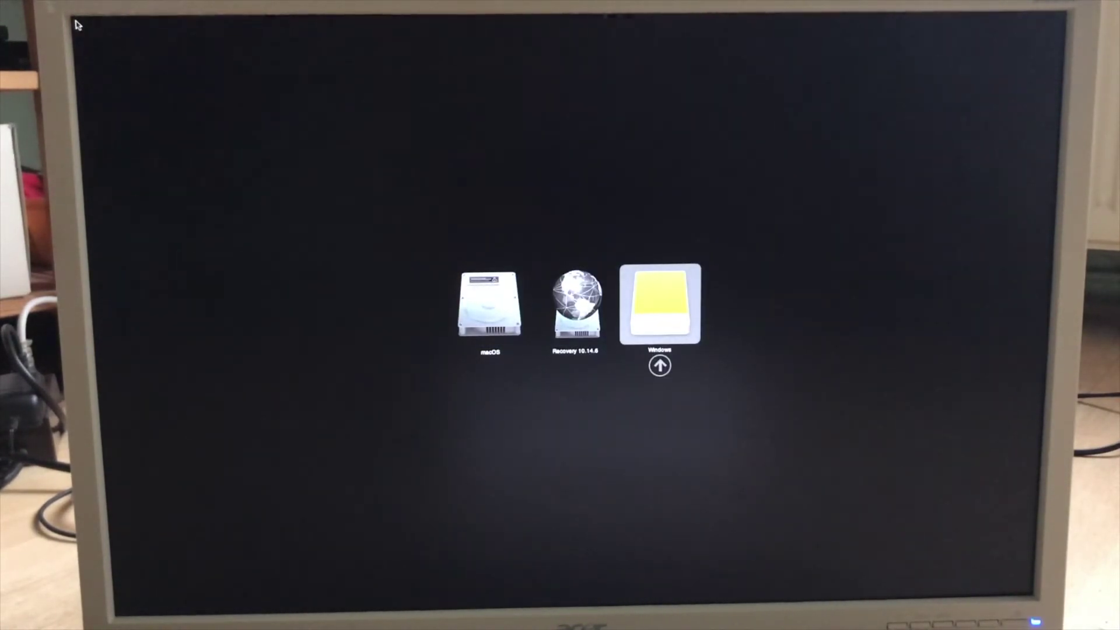
key(Return)
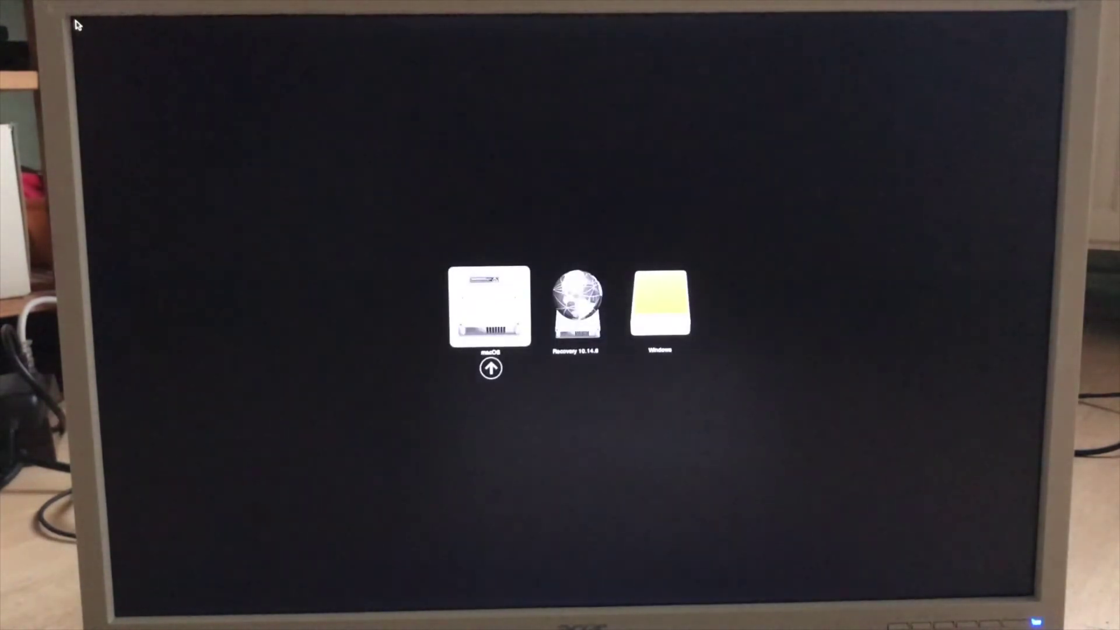
- Boot from the Windows drive again after the restart and continue Windows setup with the connected wireless network
key(Right)
key(Right)
key(Return)
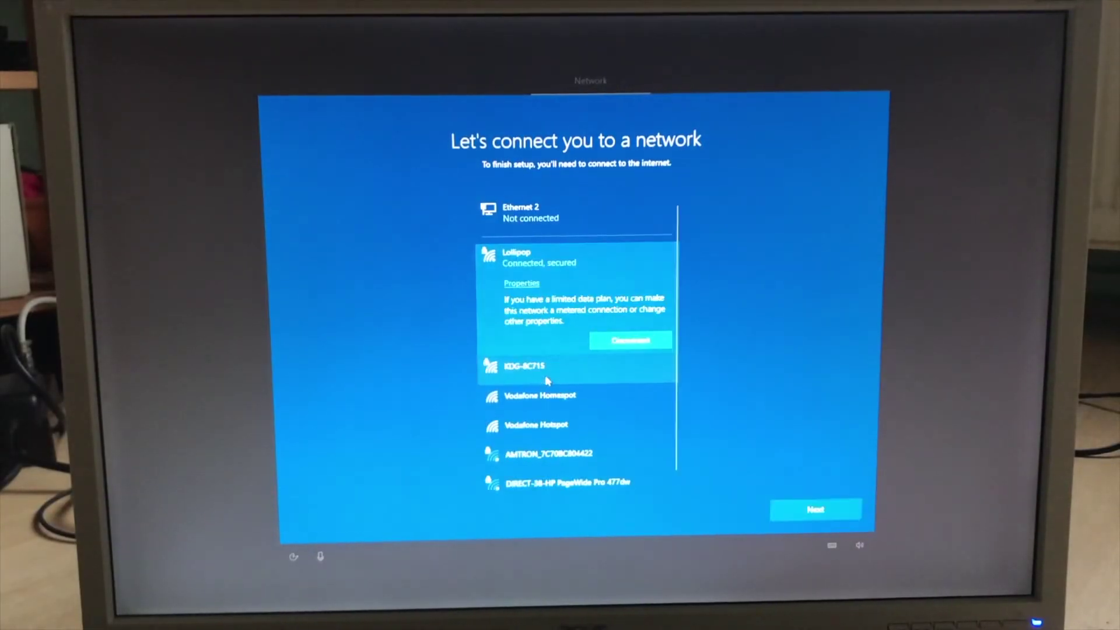
click(787, 512)
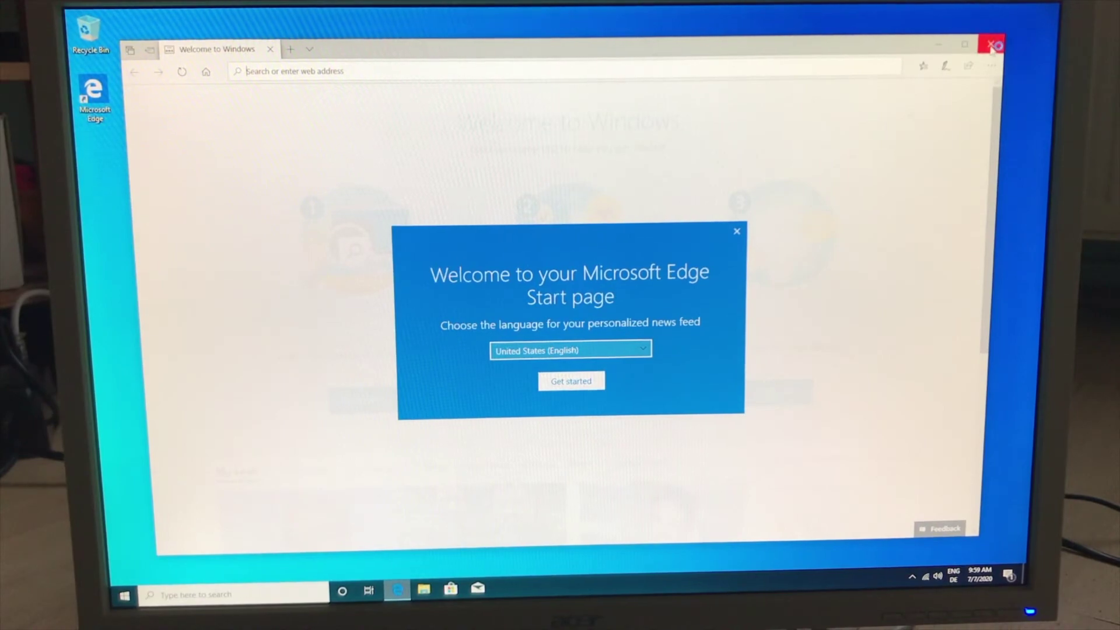
- Close the Microsoft Edge welcome page and open Device Manager on the desktop
click(992, 45)
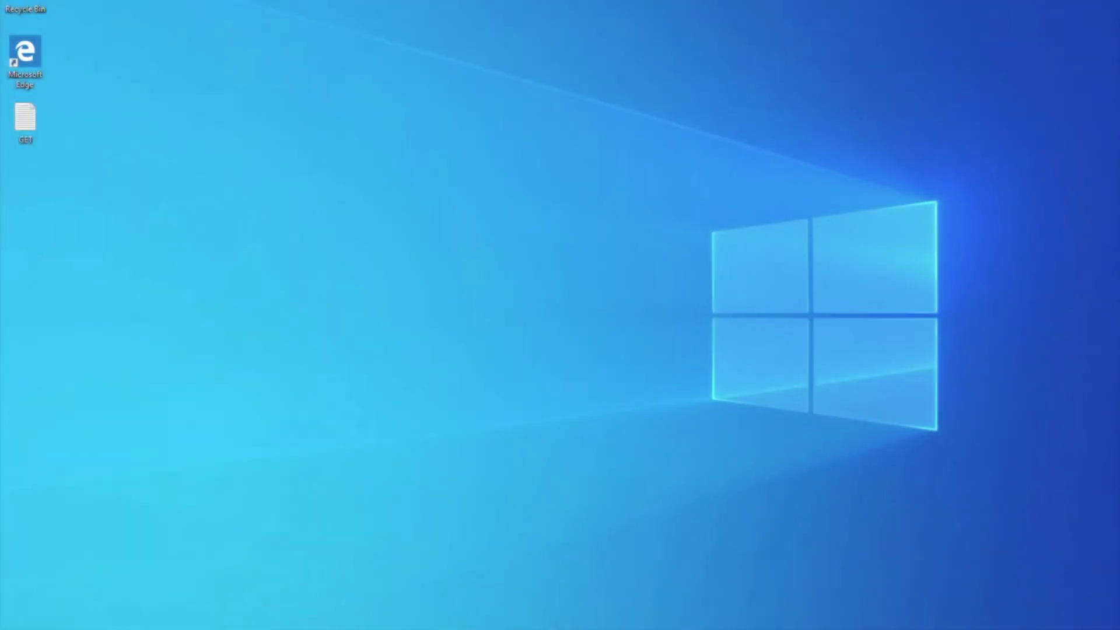
right_click(12, 628)
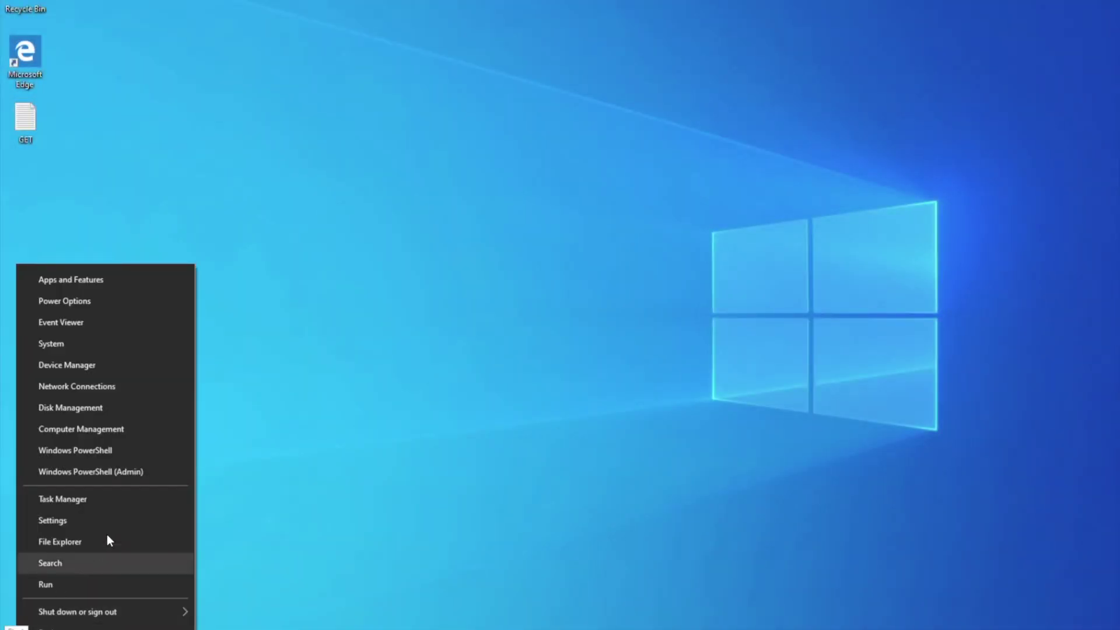
click(77, 366)
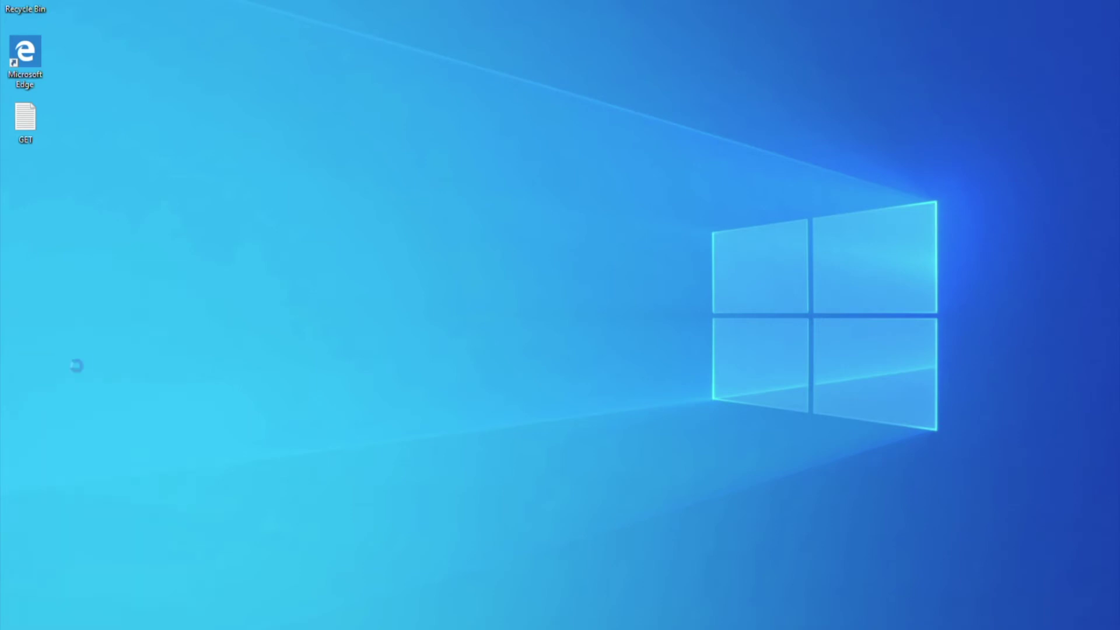
drag(250, 10, 684, 51)
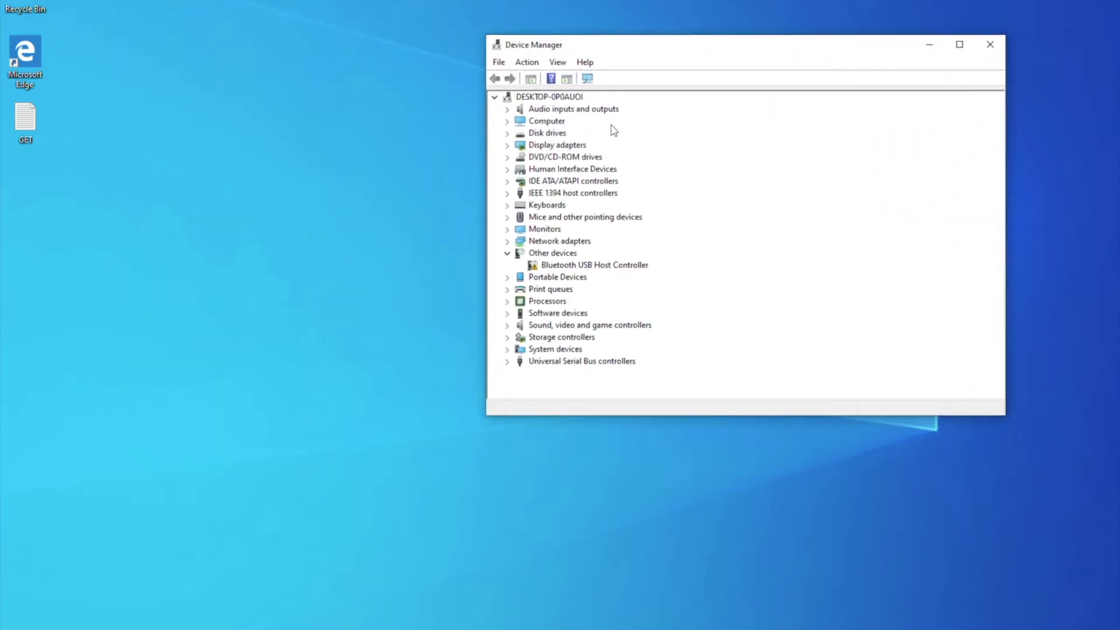
- Try to update the Bluetooth USB Host Controller driver by searching automatically for drivers, and close Device Manager
click(553, 267)
right_click(555, 269)
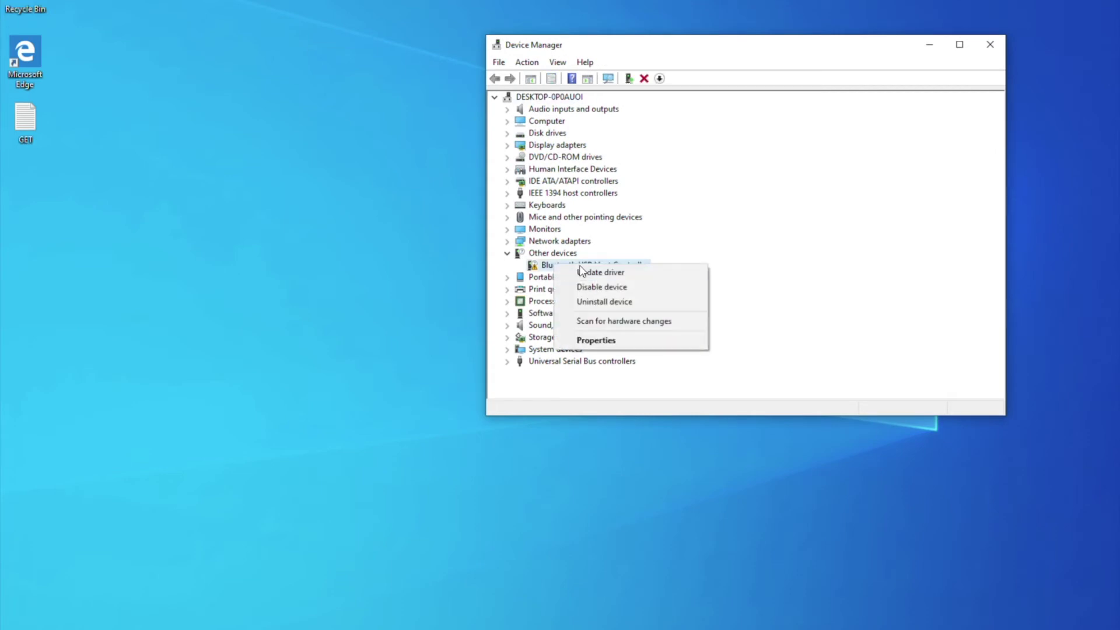
click(585, 273)
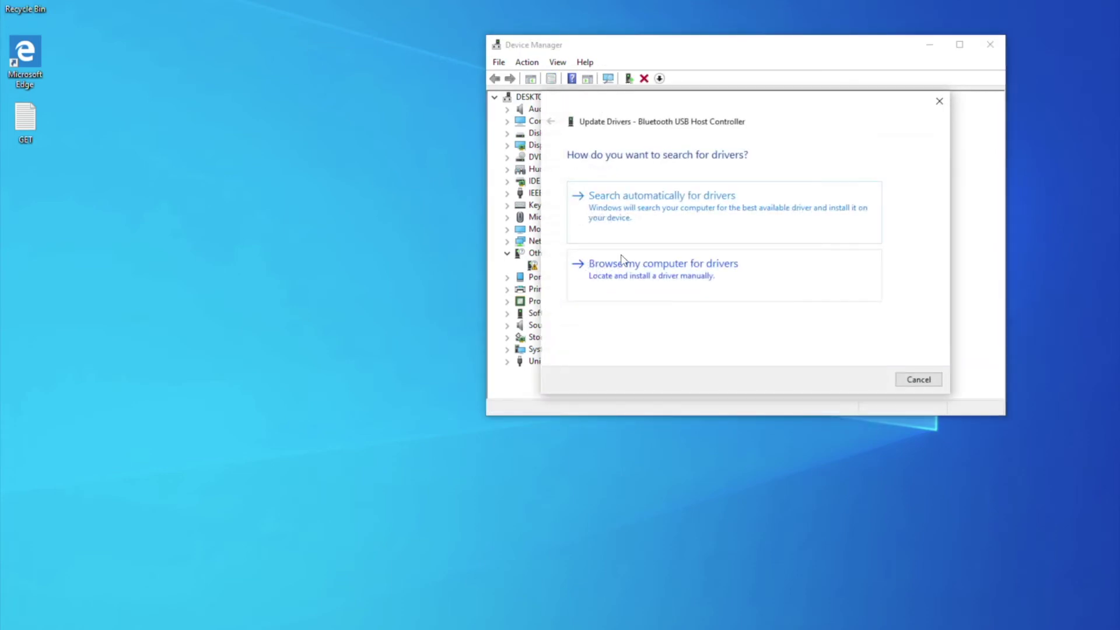
click(668, 205)
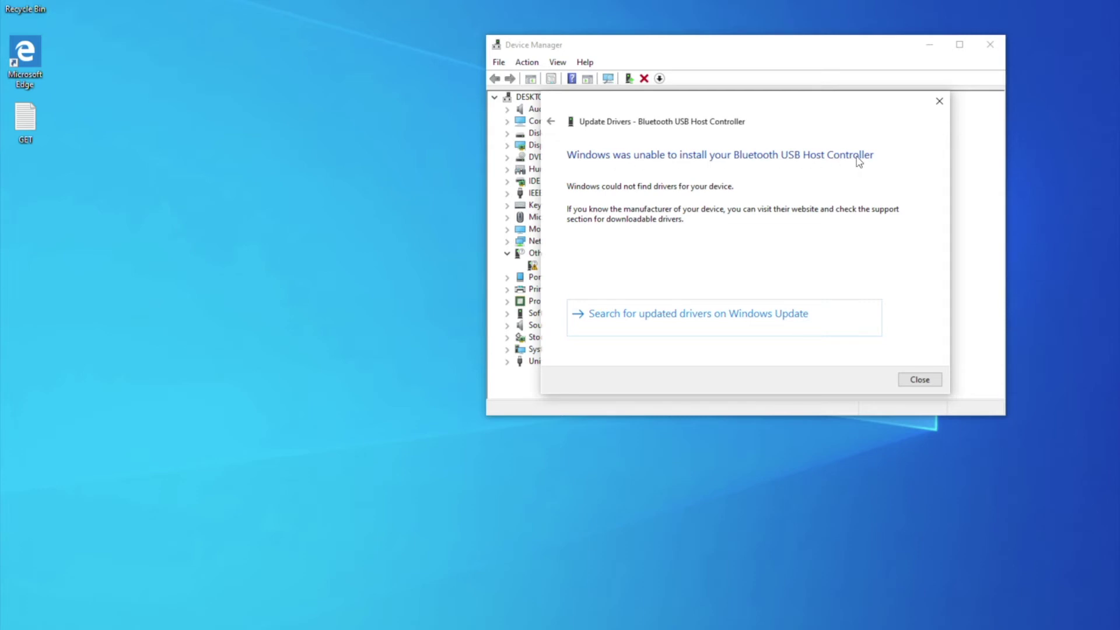
click(936, 378)
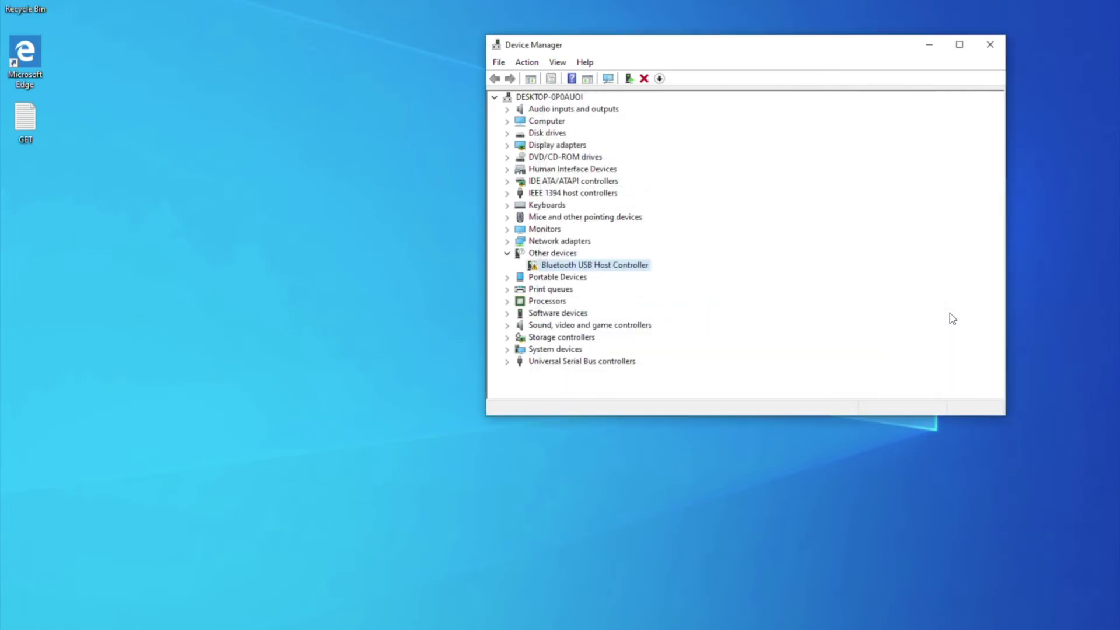
click(994, 51)
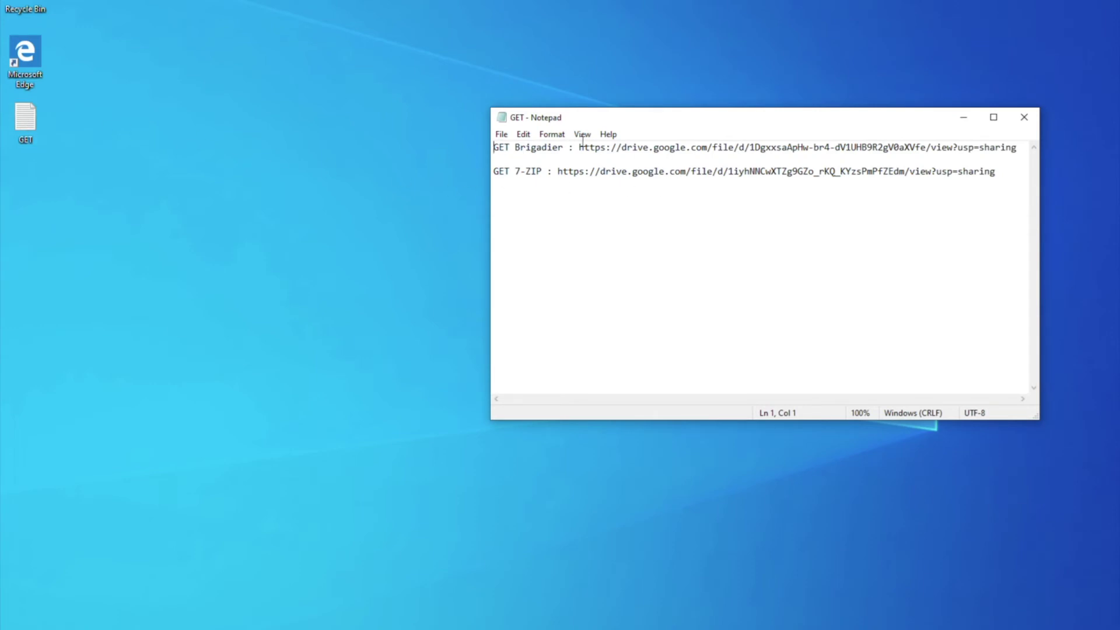
- Open the Brigadier link from the GET text file in Microsoft Edge and save brigadier.exe
drag(578, 147, 792, 156)
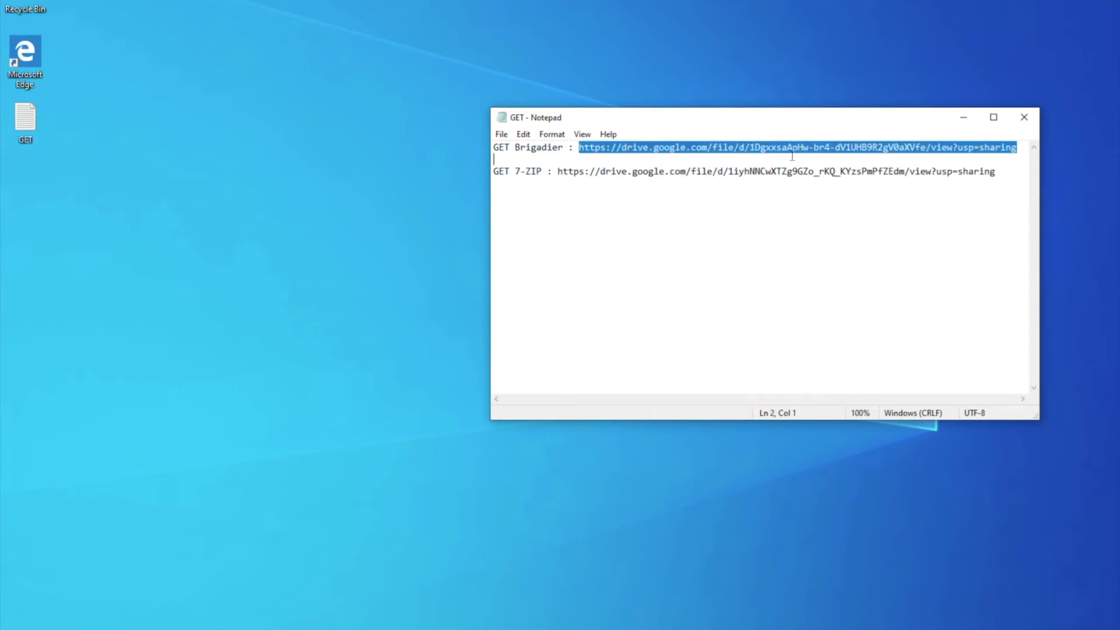
right_click(973, 146)
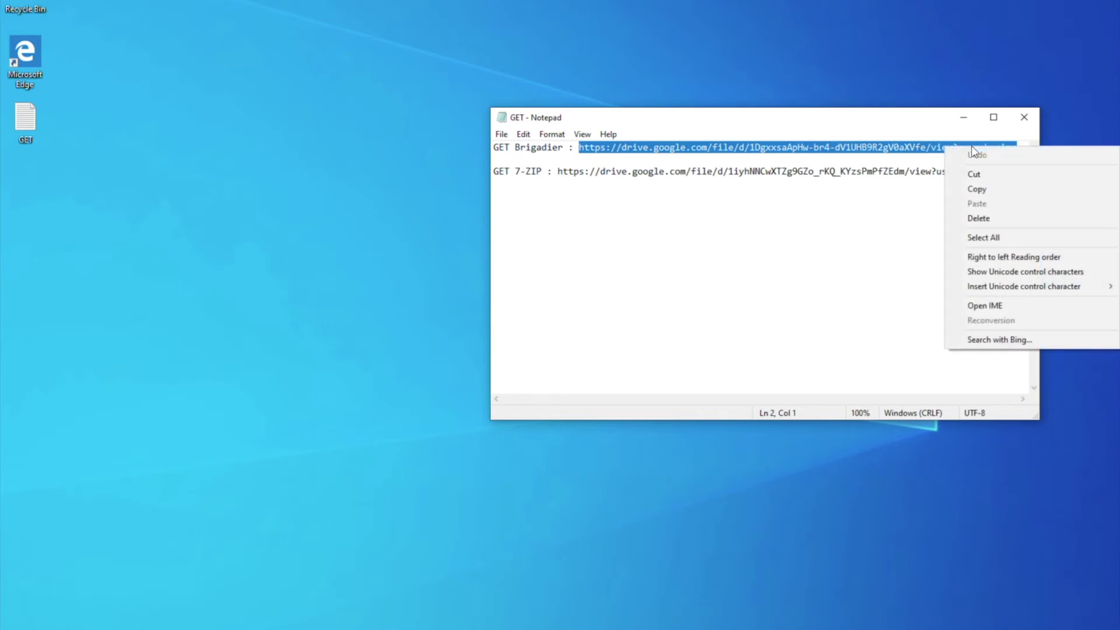
click(989, 185)
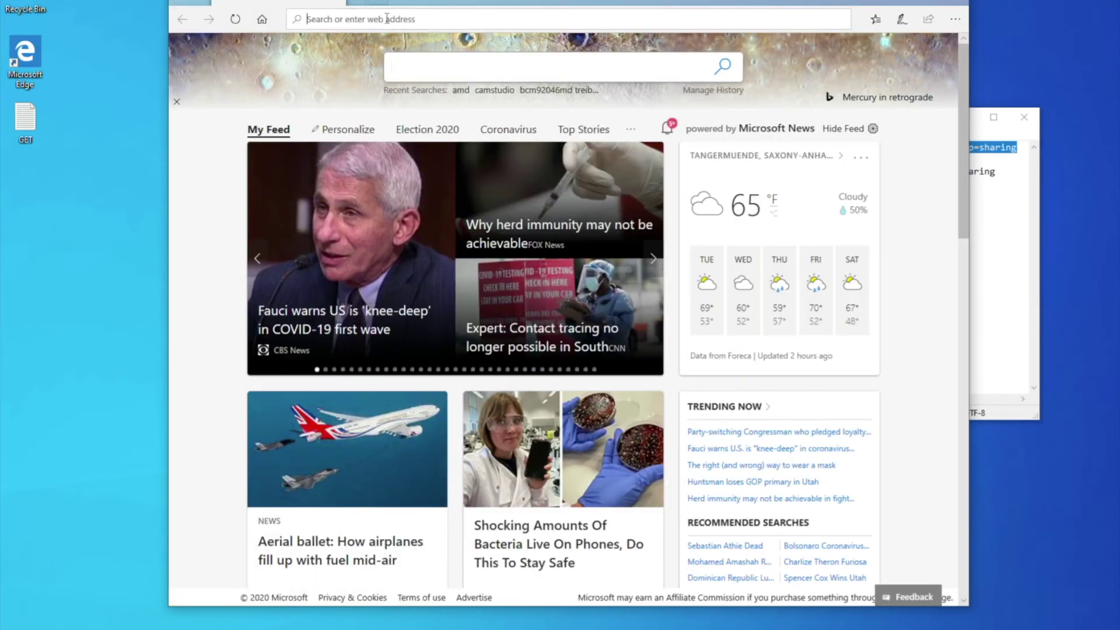
right_click(387, 19)
click(396, 55)
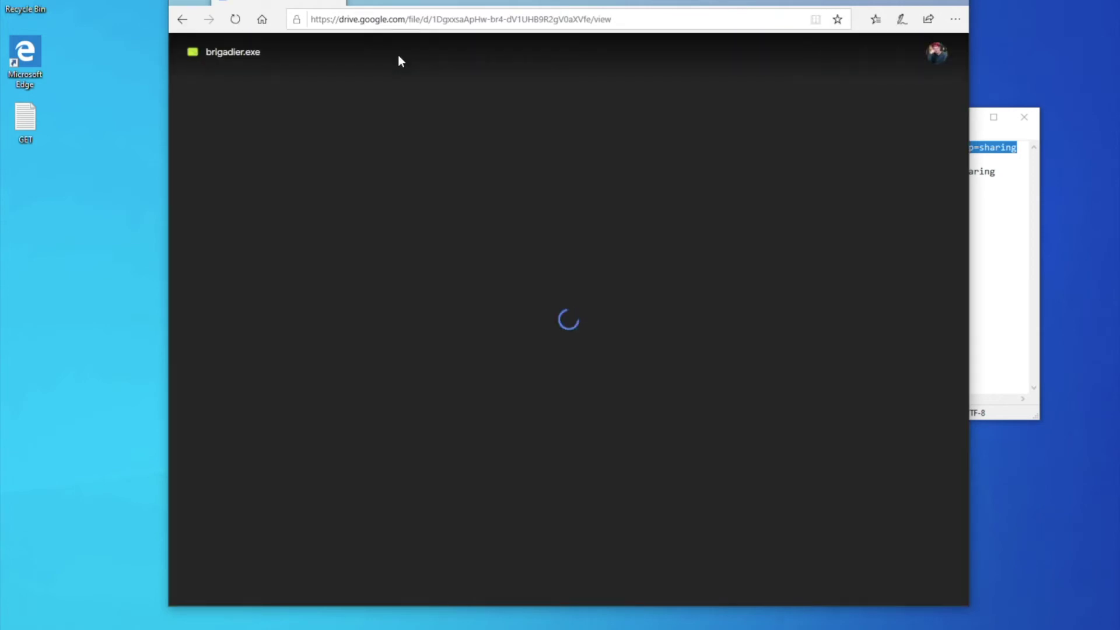
click(496, 256)
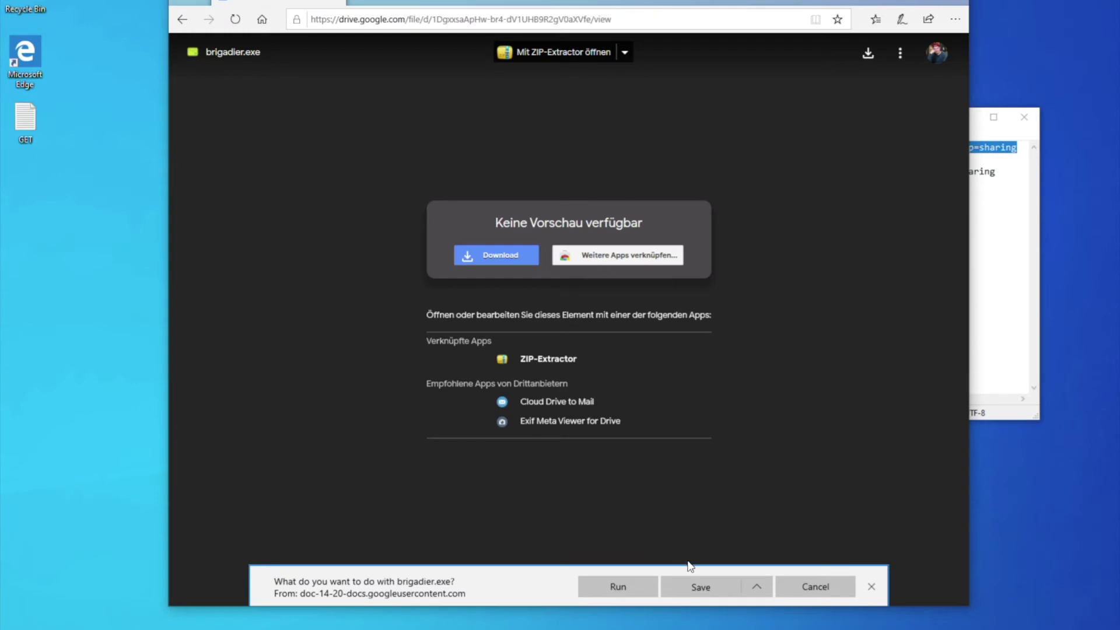
click(699, 588)
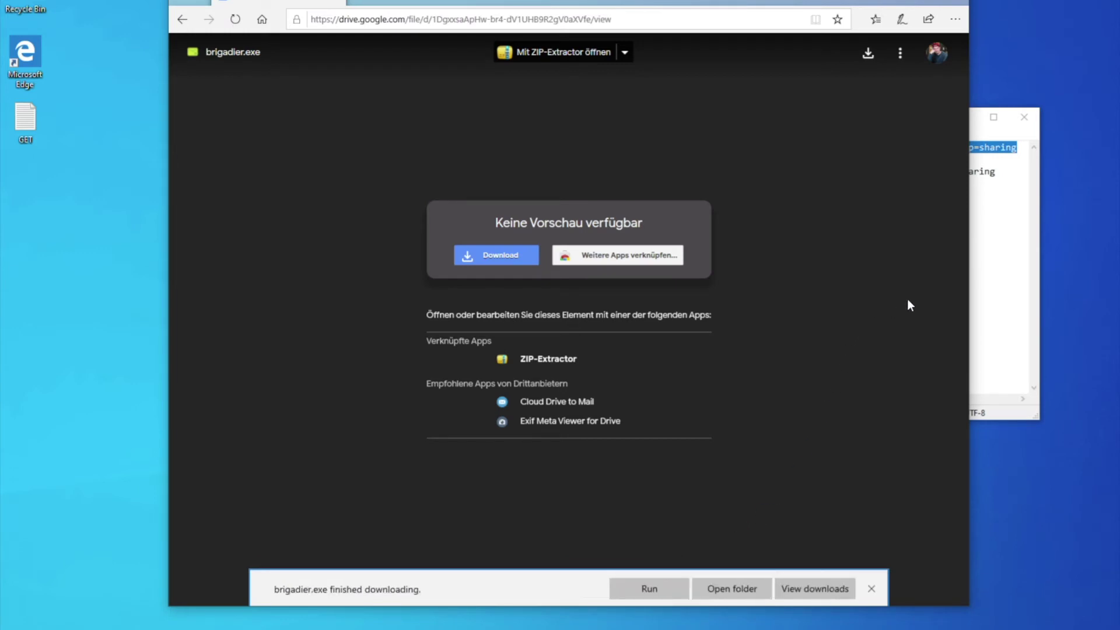
- Save 7z1900-x64.exe from the 7-ZIP link in the GET text file, and close the browser and the text file
click(1004, 213)
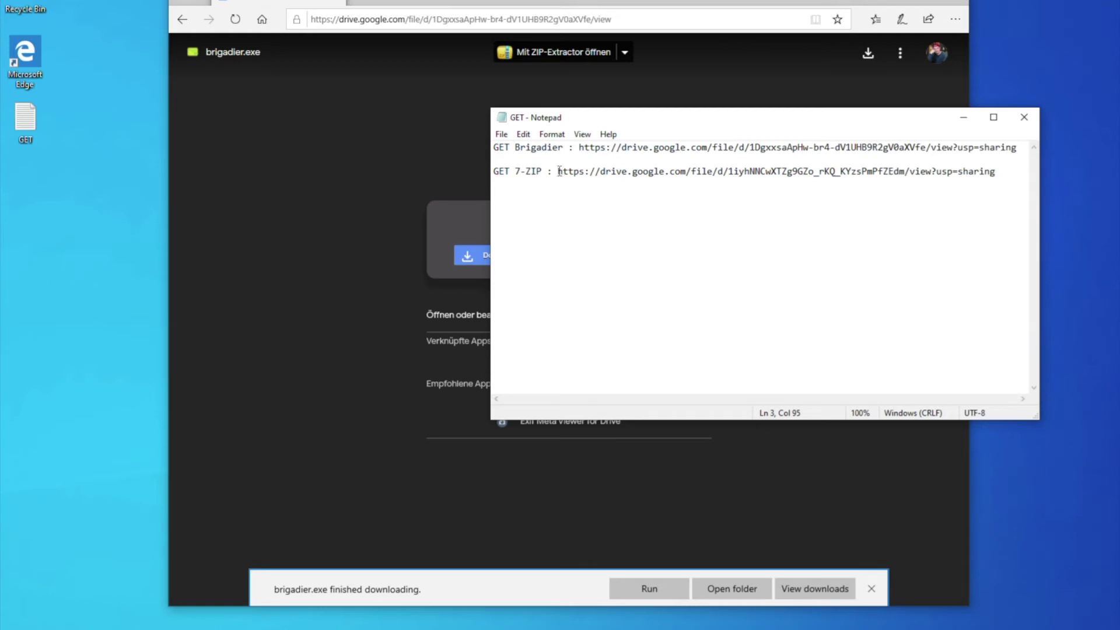
drag(557, 171, 995, 175)
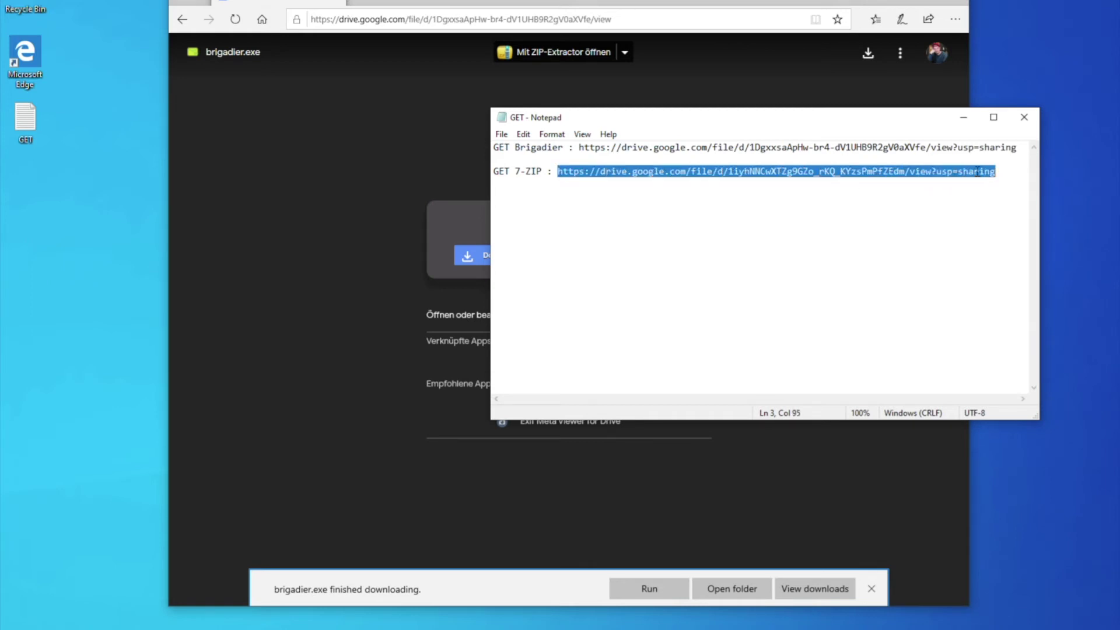
right_click(977, 172)
click(980, 214)
click(627, 20)
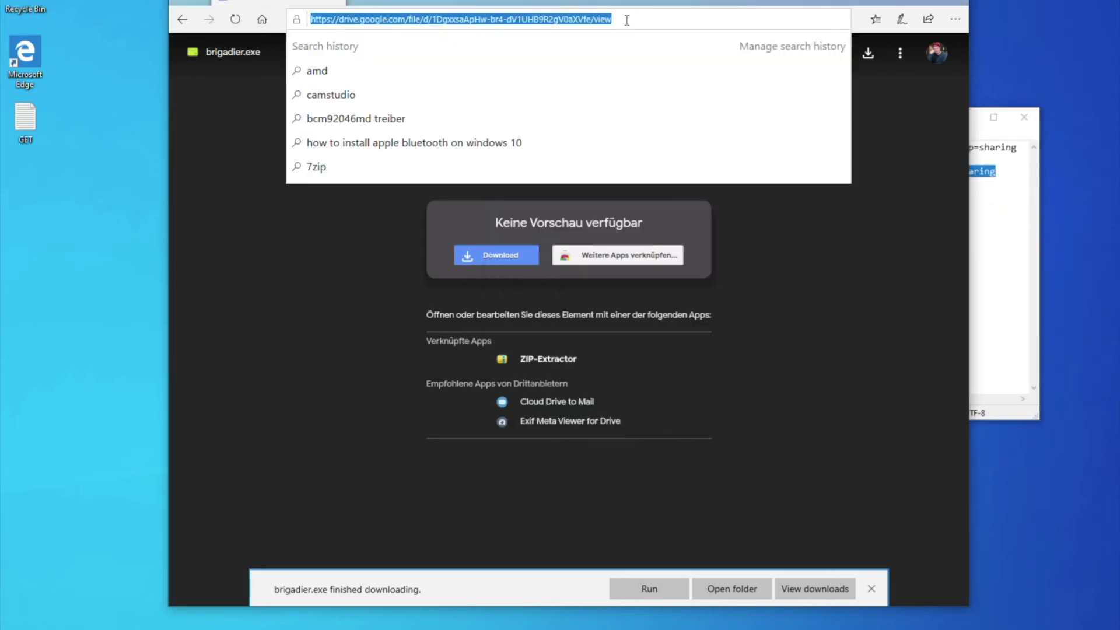
right_click(626, 20)
click(625, 100)
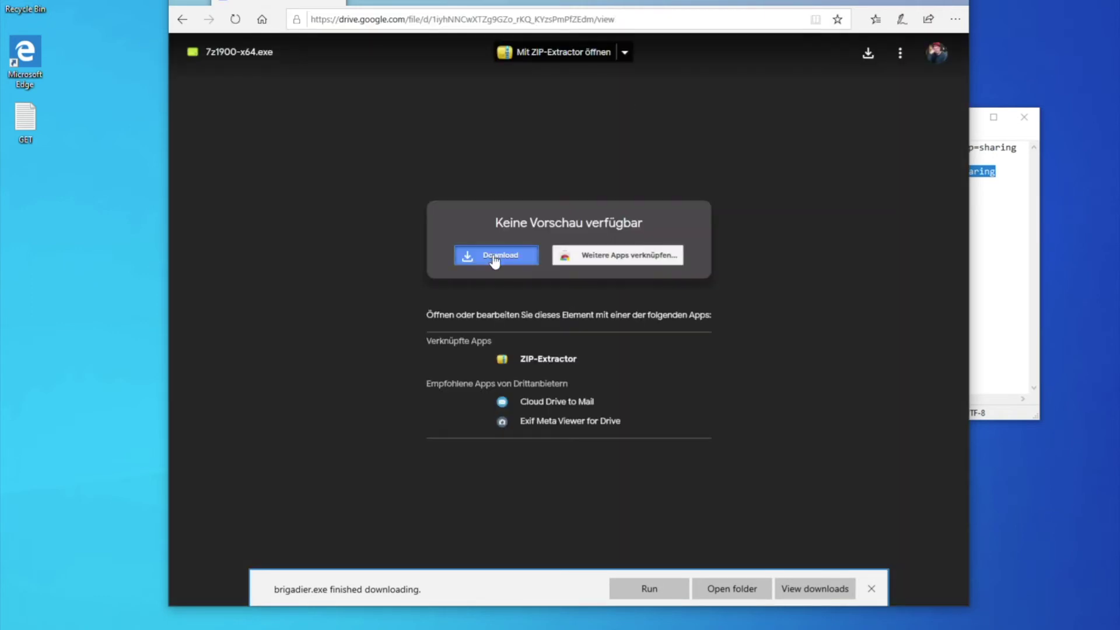
click(494, 260)
click(716, 583)
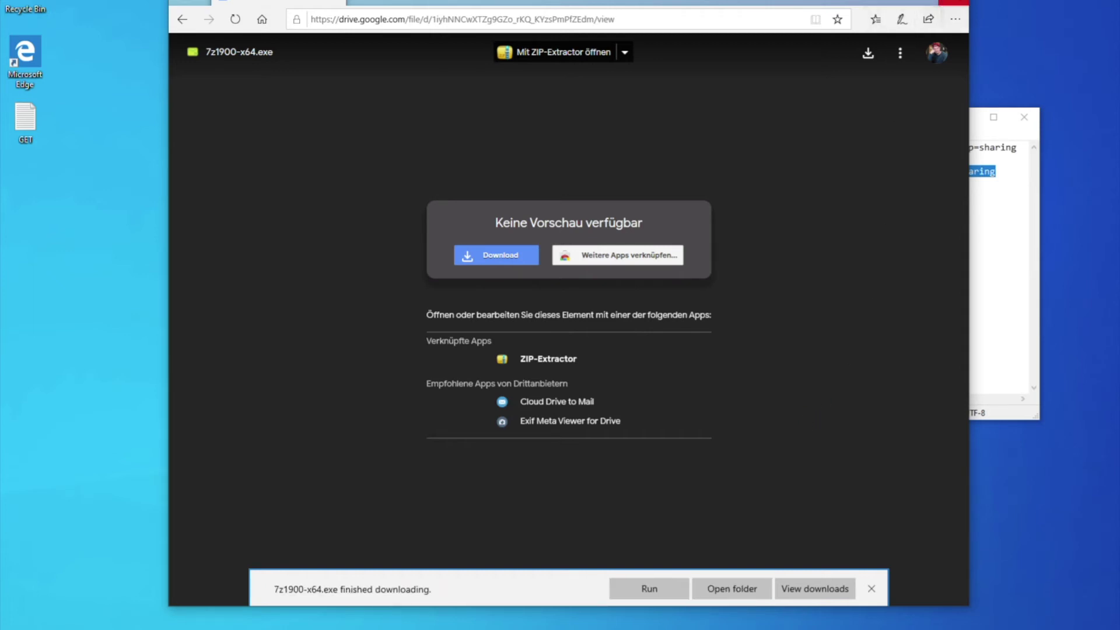
click(953, 2)
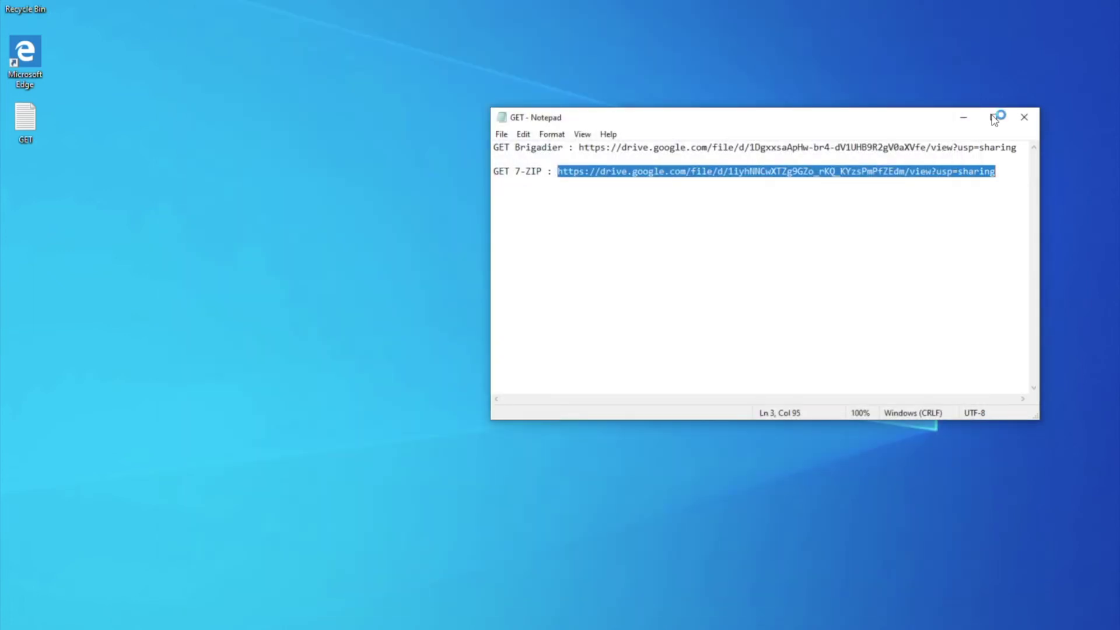
click(1021, 118)
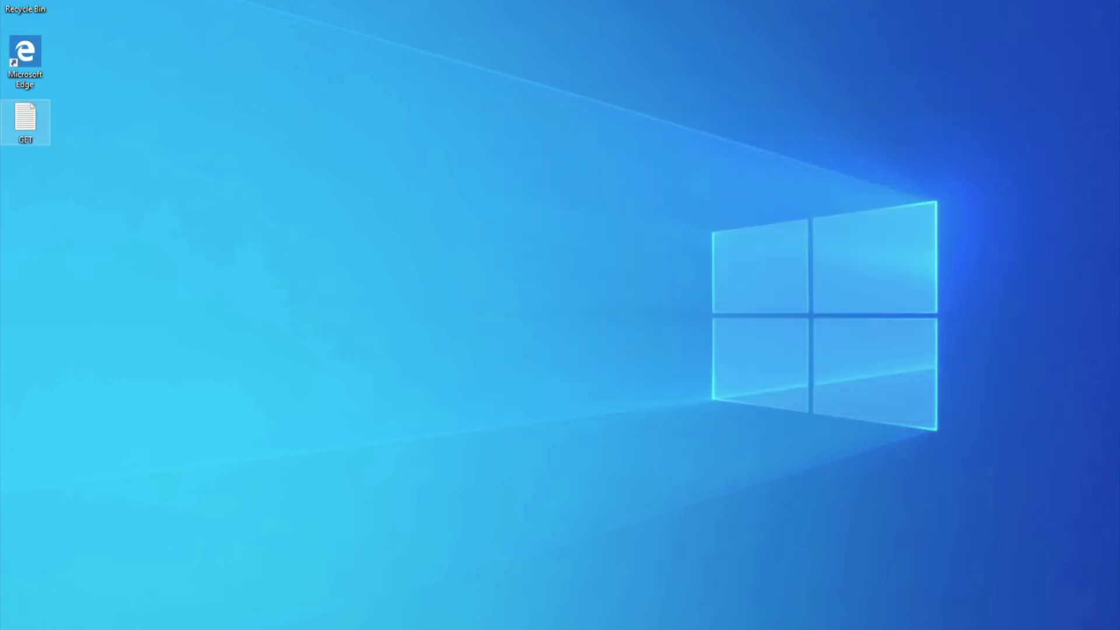
- Open the Downloads folder in File Explorer and move brigadier from it to the desktop
key(super+e)
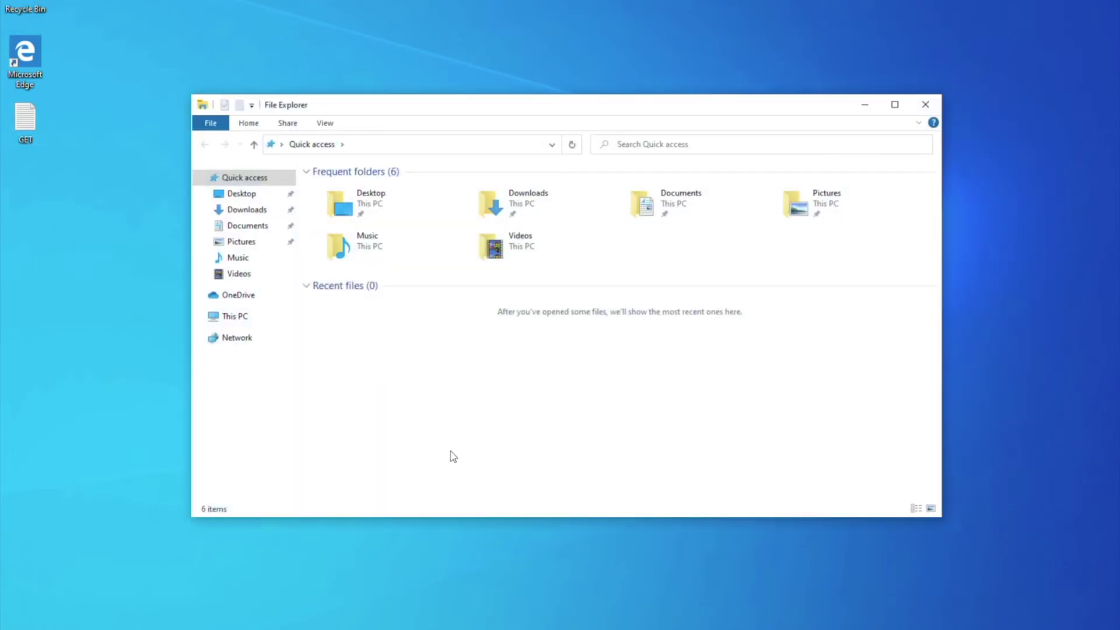
click(488, 193)
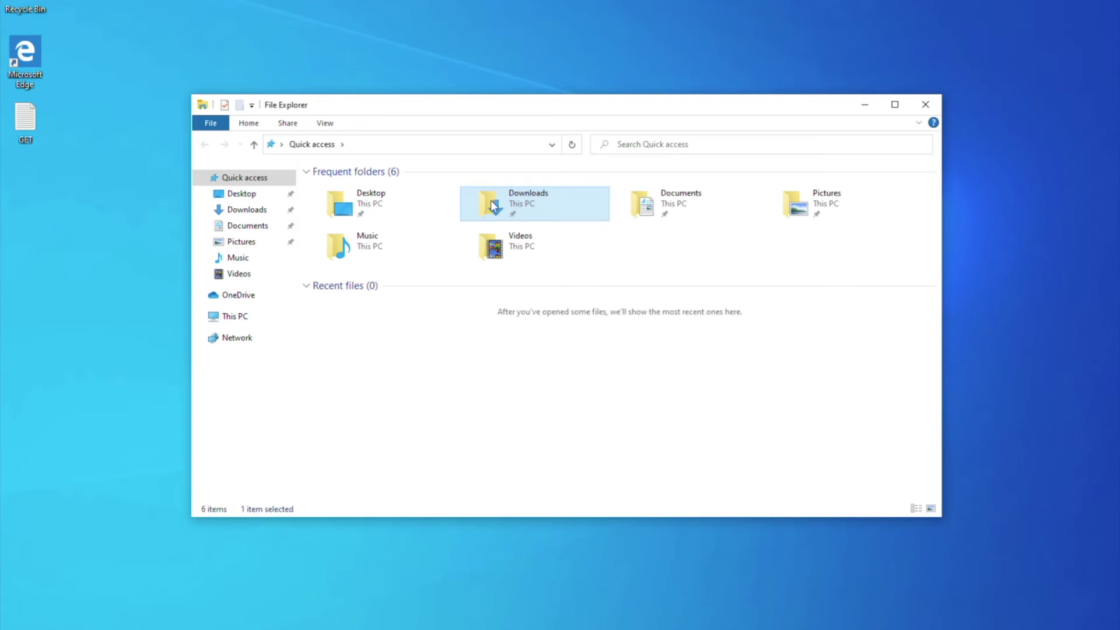
click(248, 210)
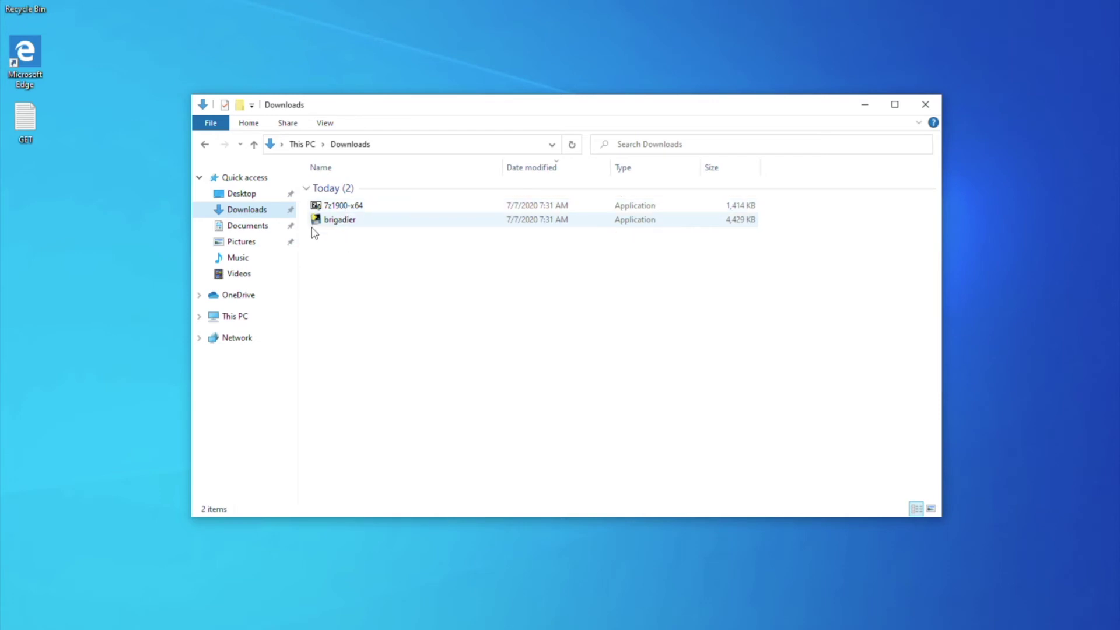
drag(332, 220, 42, 226)
- Install 7-Zip 19.00 (x64) from 7z1900-x64 into C:\Program Files\7-Zip\, allowing it to make changes, and close the Downloads folder
double_click(360, 209)
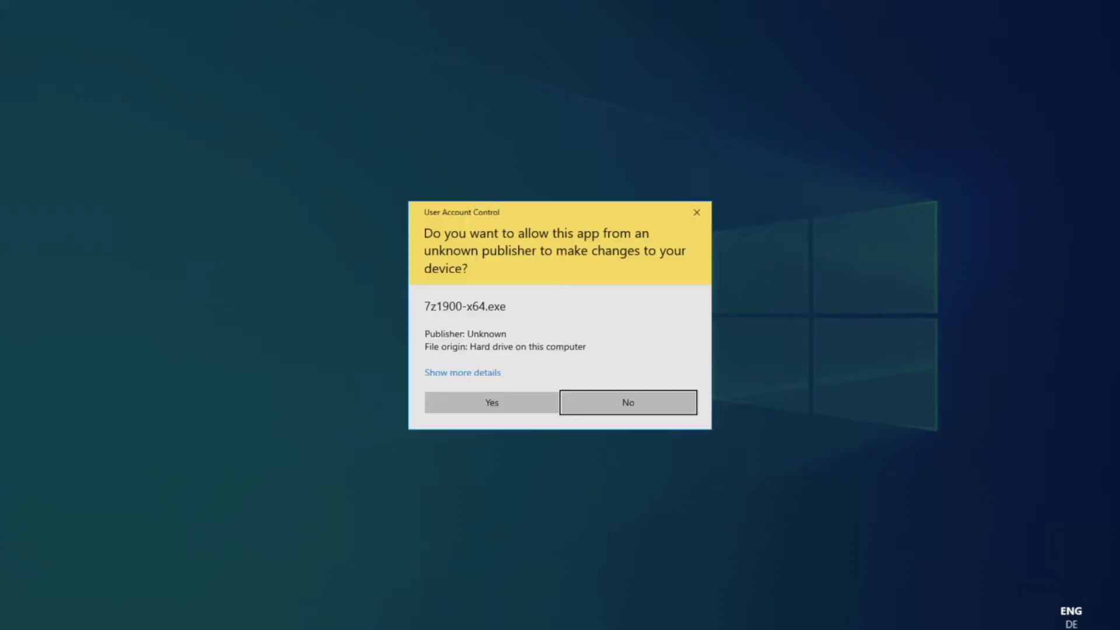
click(490, 405)
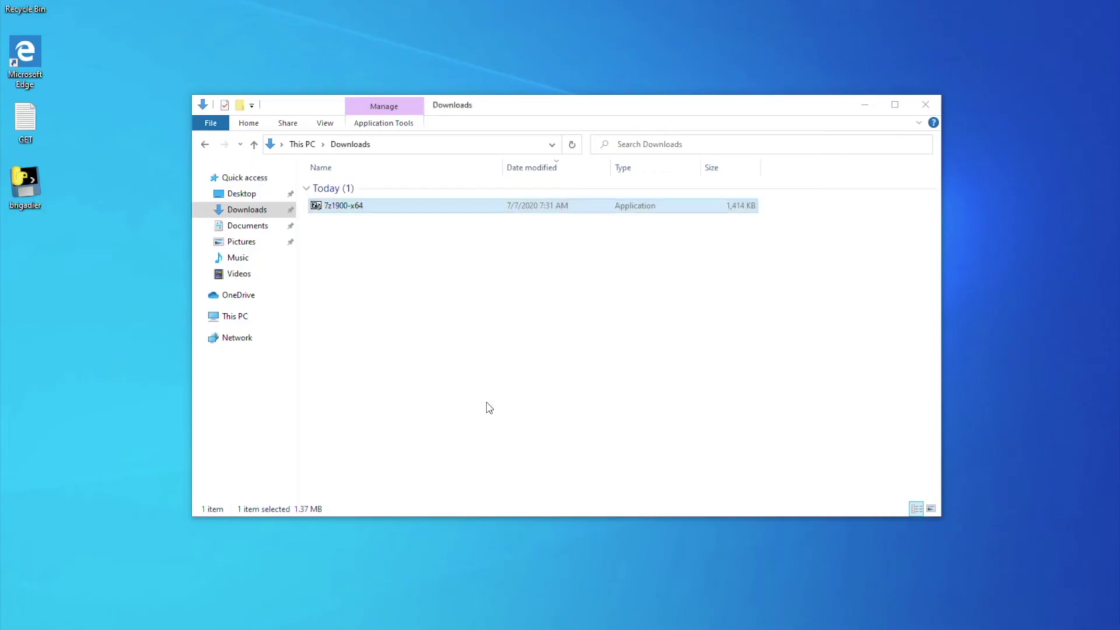
click(542, 354)
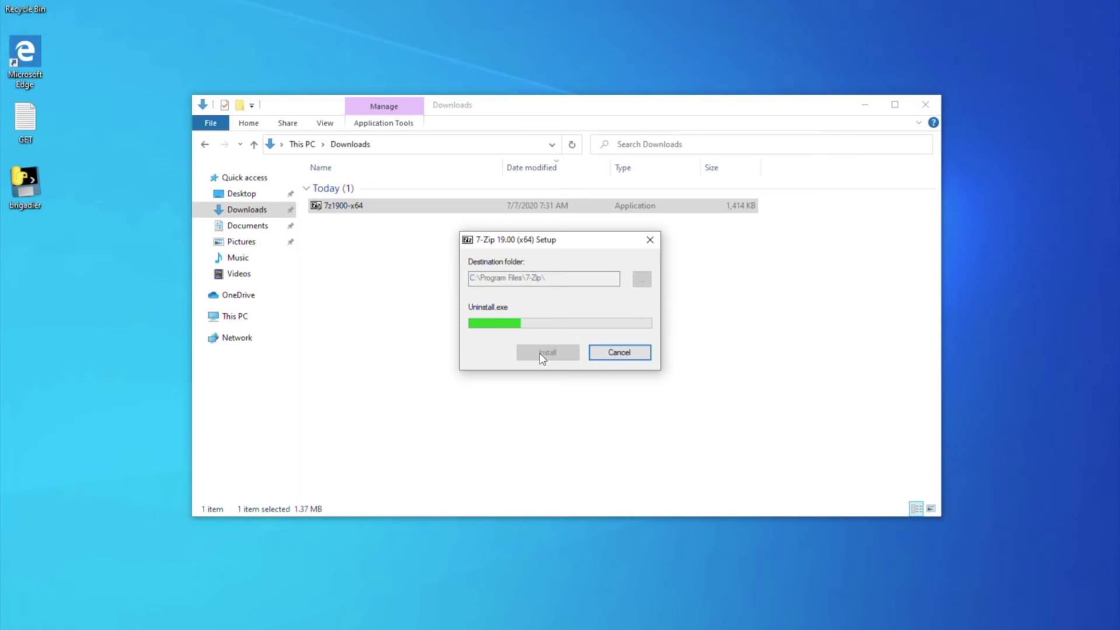
click(542, 354)
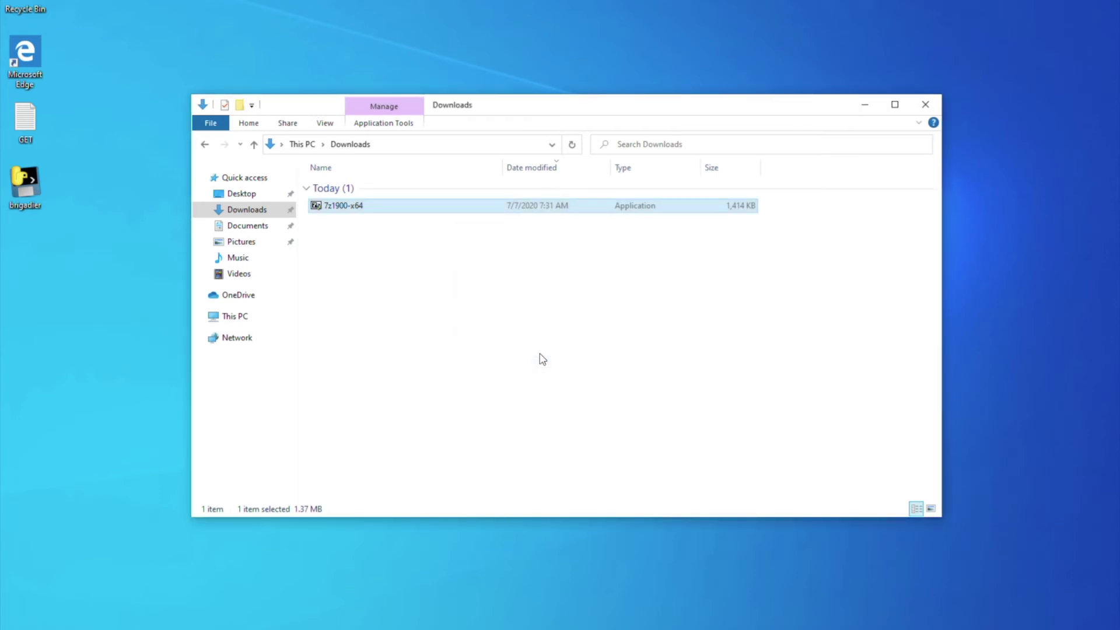
click(925, 105)
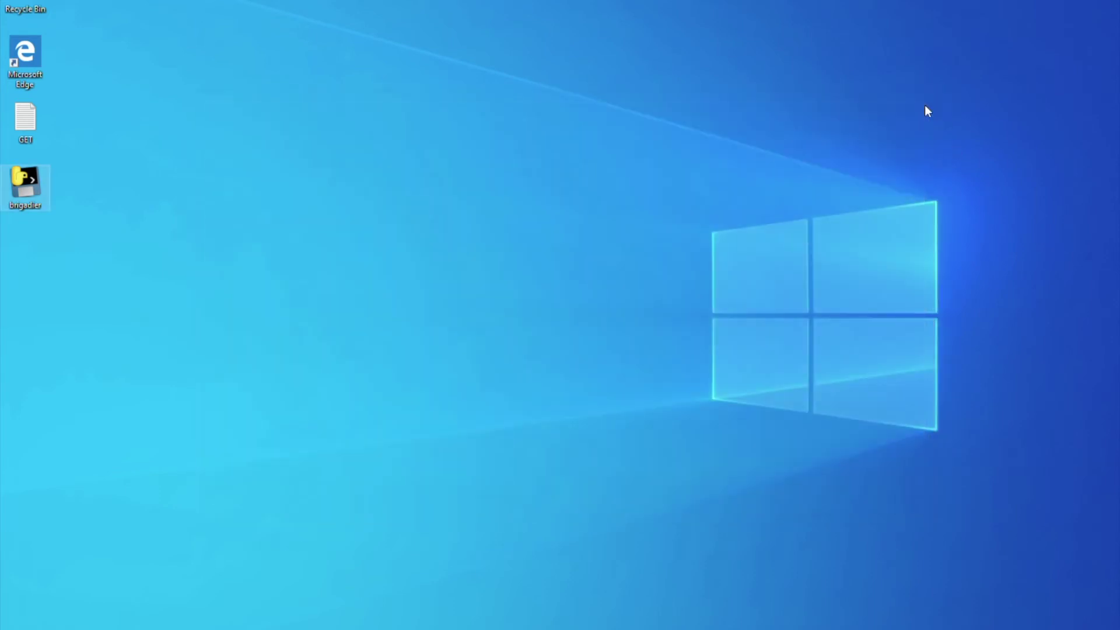
click(518, 302)
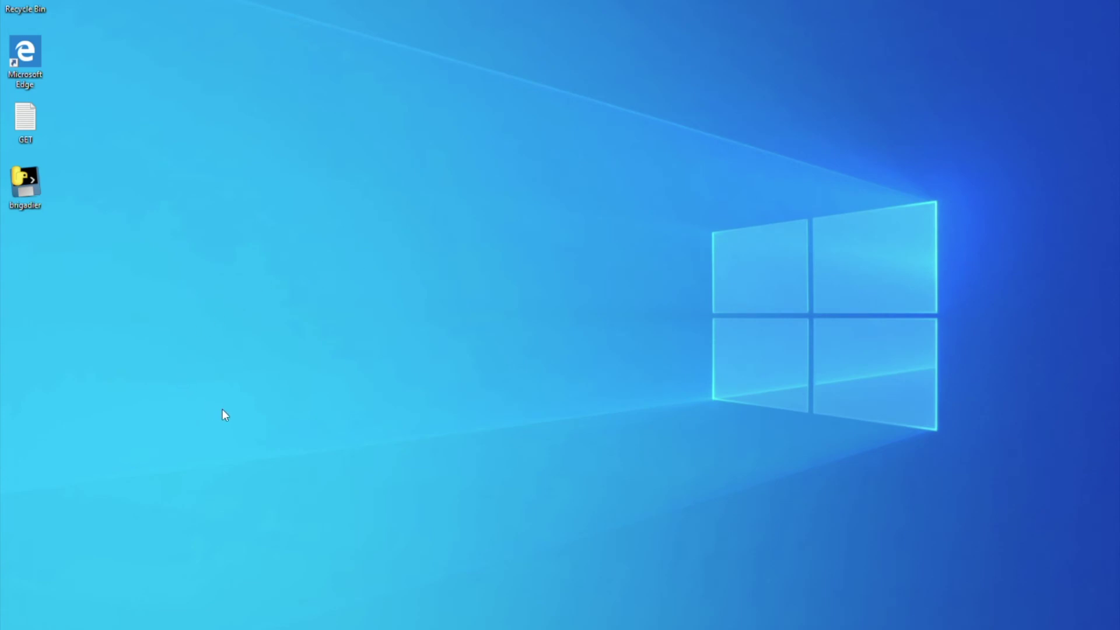
- Open a command prompt through the Run dialog and change to the desktop folder with cd desktop
key(super+r)
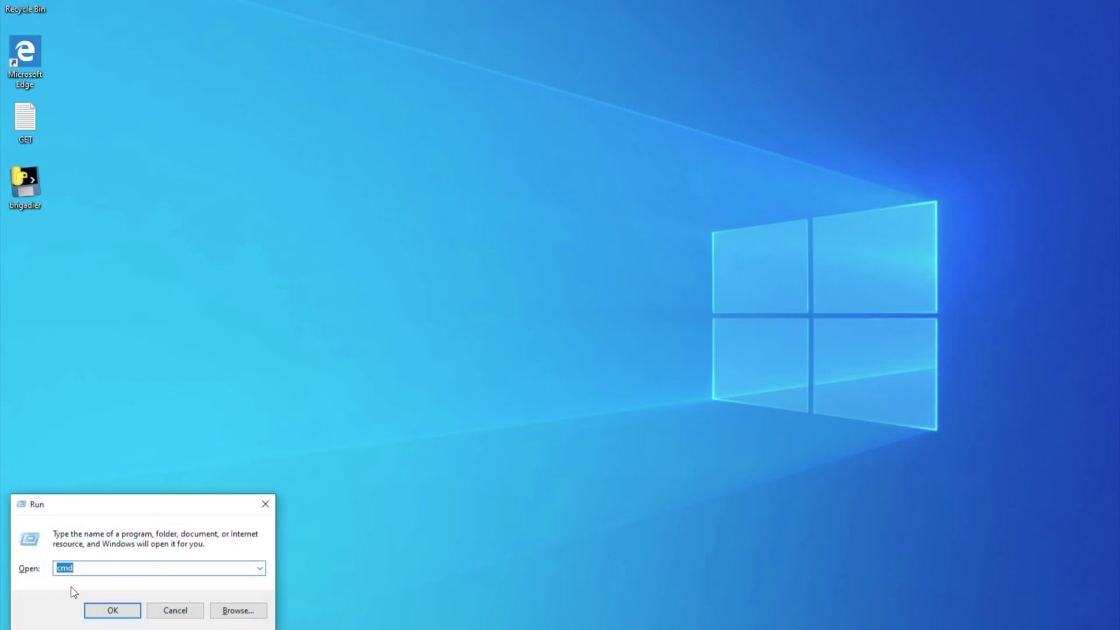
double_click(65, 568)
text(cm)
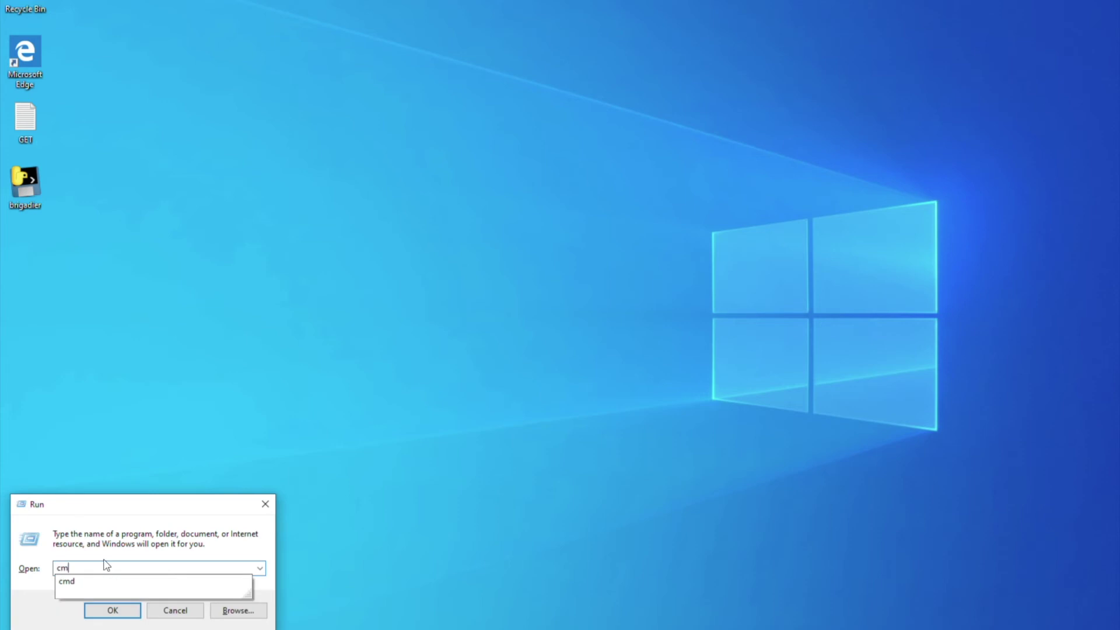
key(Return)
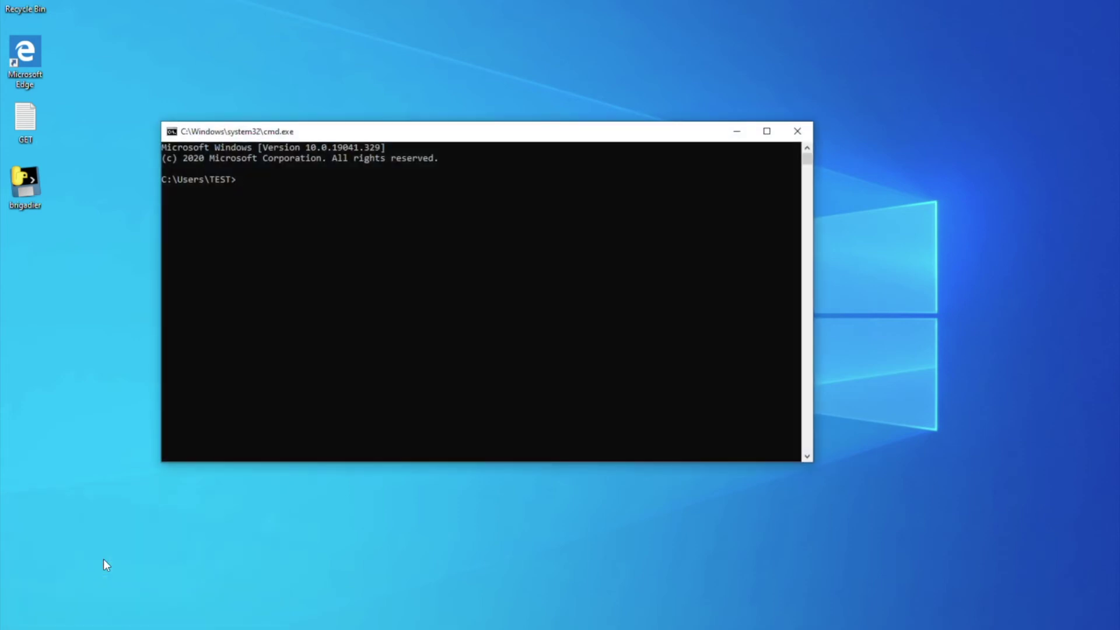
text(cd desktop)
key(Return)
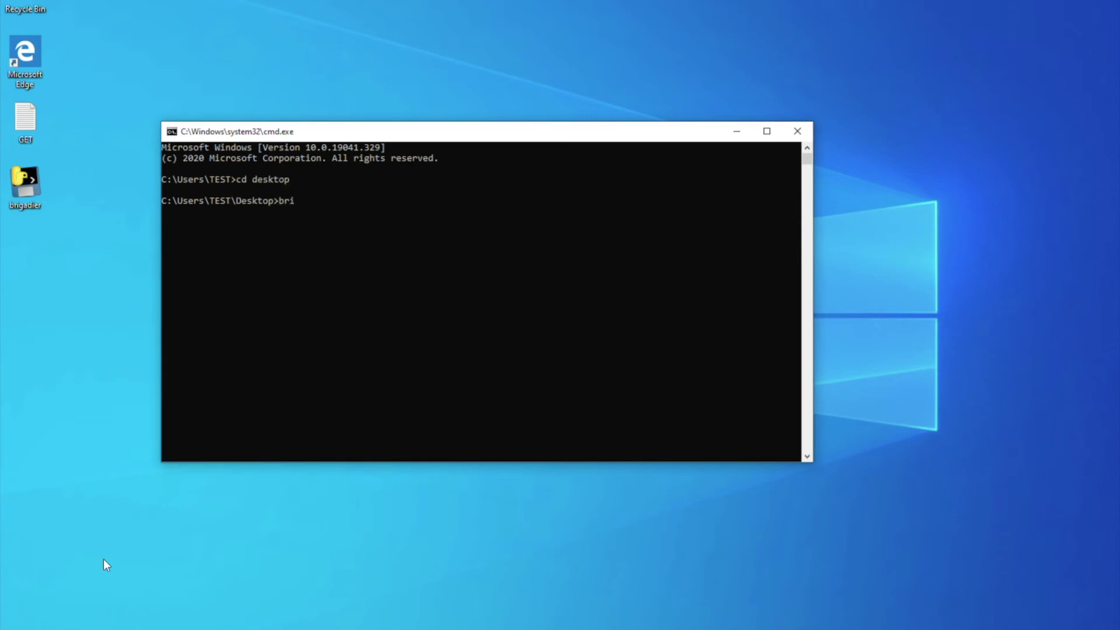
- Run brigadier to fetch the Boot Camp drivers, exit the command prompt, and open the BootCamp-041-84868 folder on the desktop
text(brigadier)
key(Return)
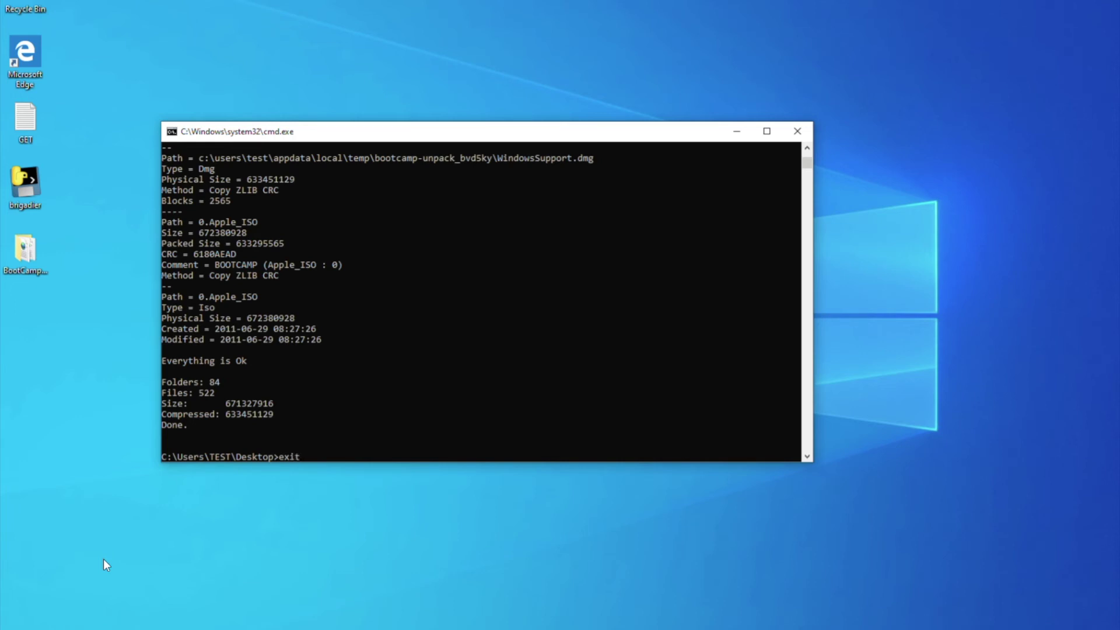
key(Return)
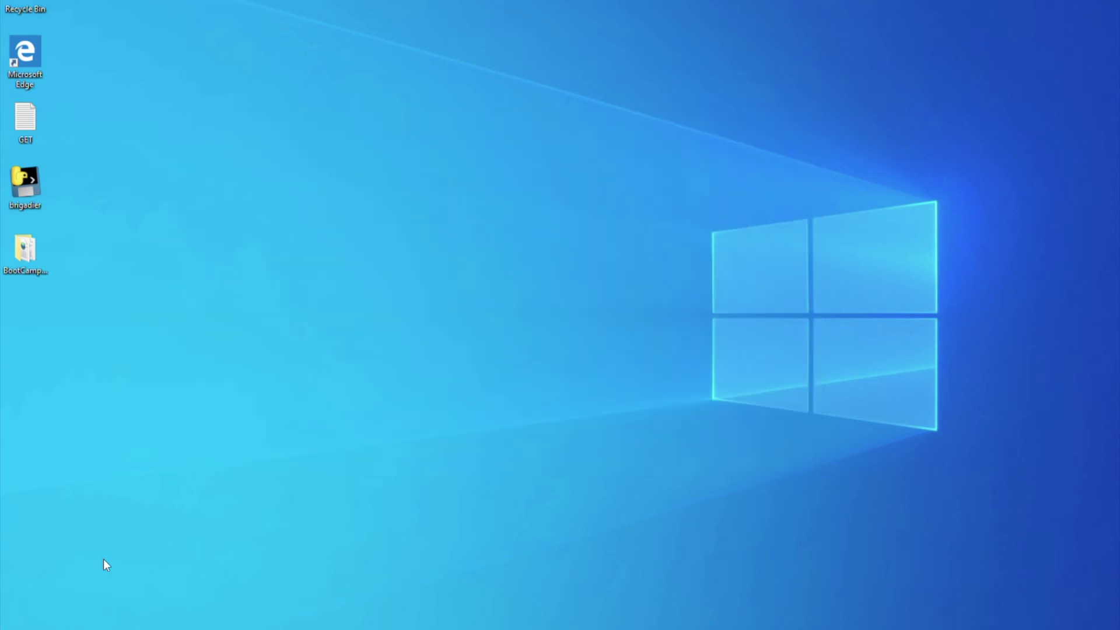
click(31, 256)
double_click(31, 256)
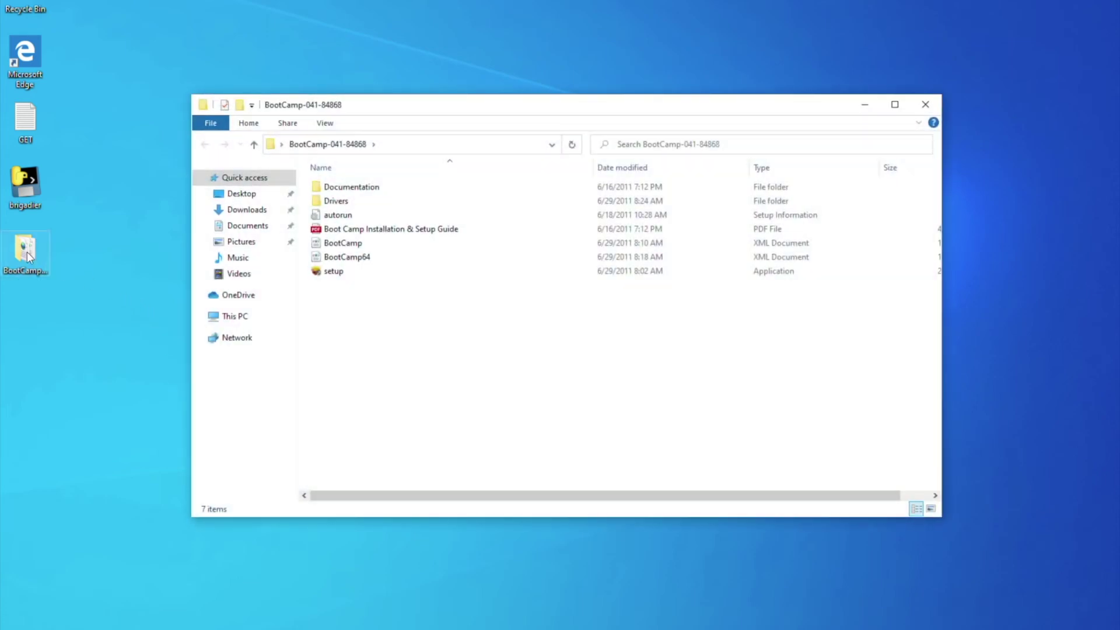
- Try to run the Boot Camp setup application, allowing it to make changes, and quit the installer
double_click(333, 273)
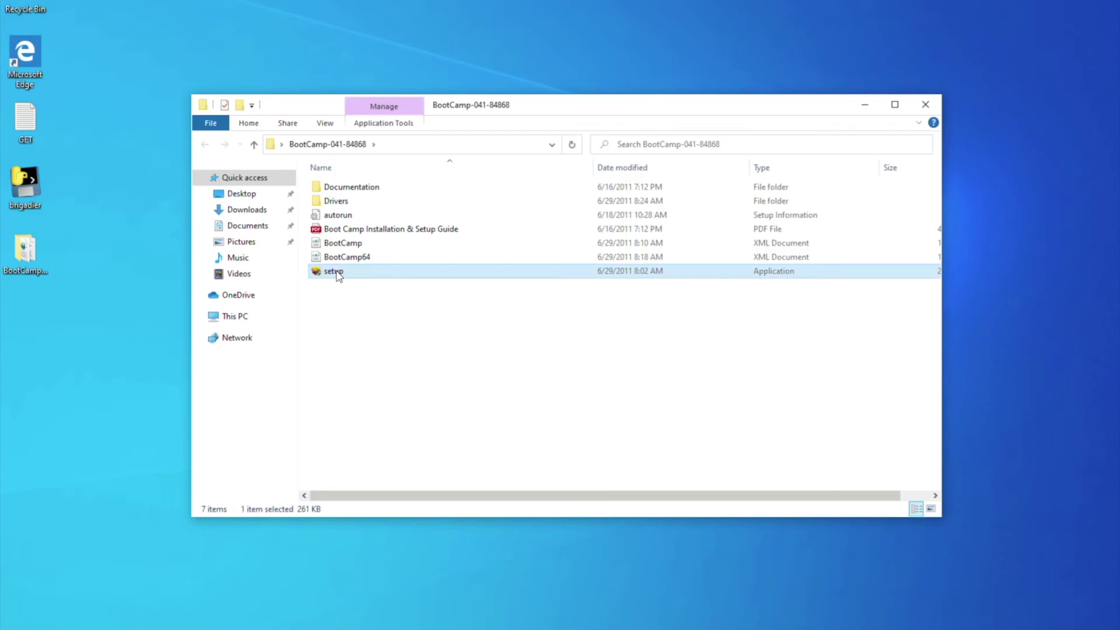
click(492, 399)
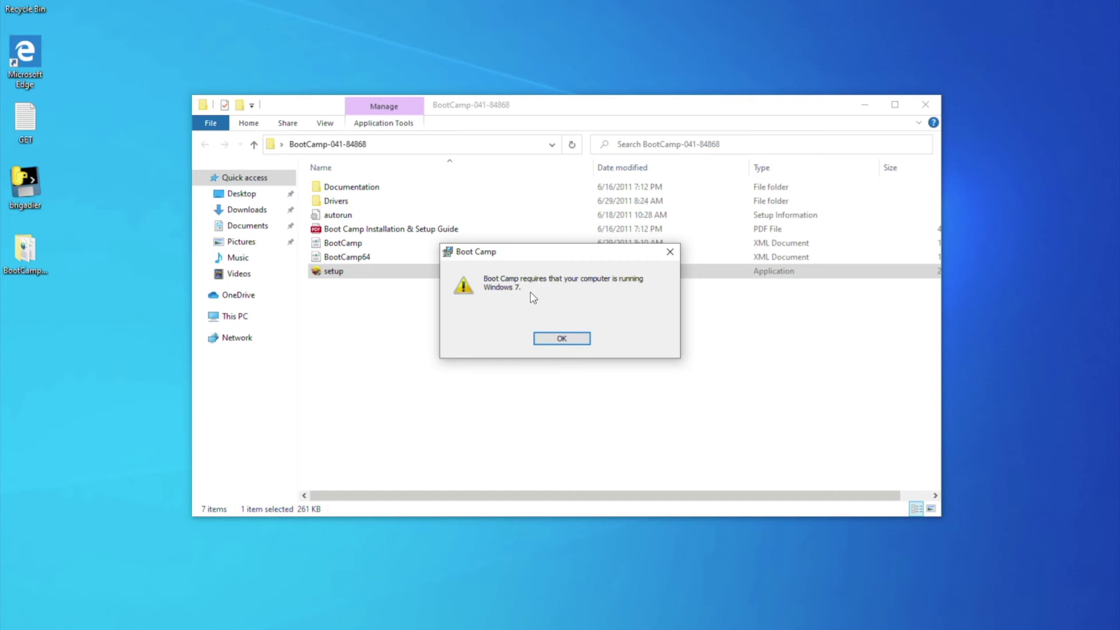
click(579, 339)
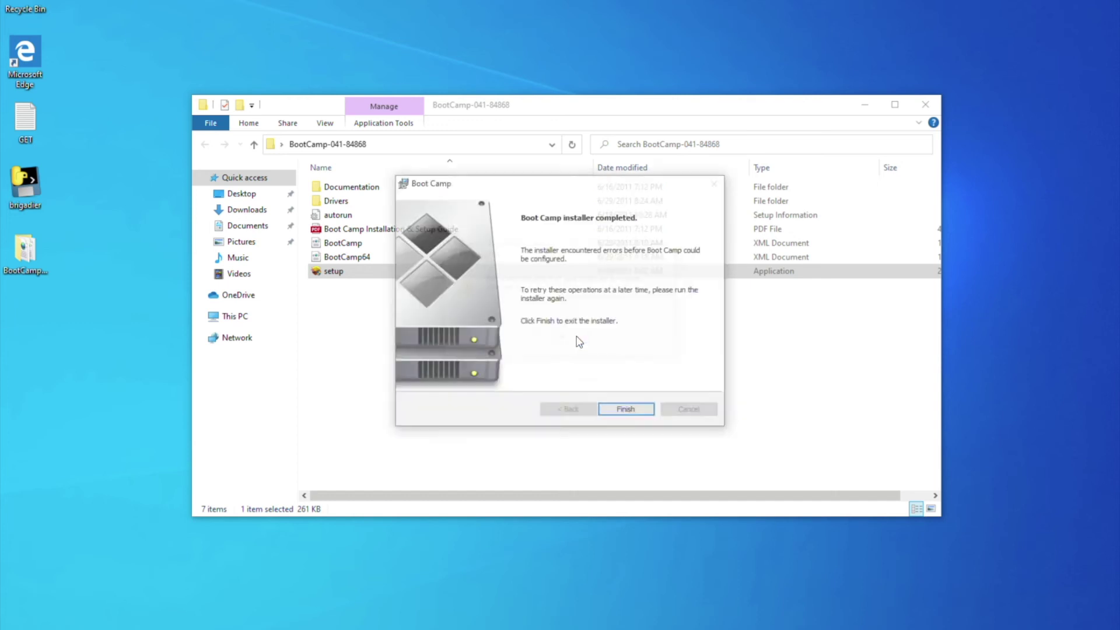
click(626, 407)
- Set the setup application's properties to run it in compatibility mode for Windows 7
right_click(338, 277)
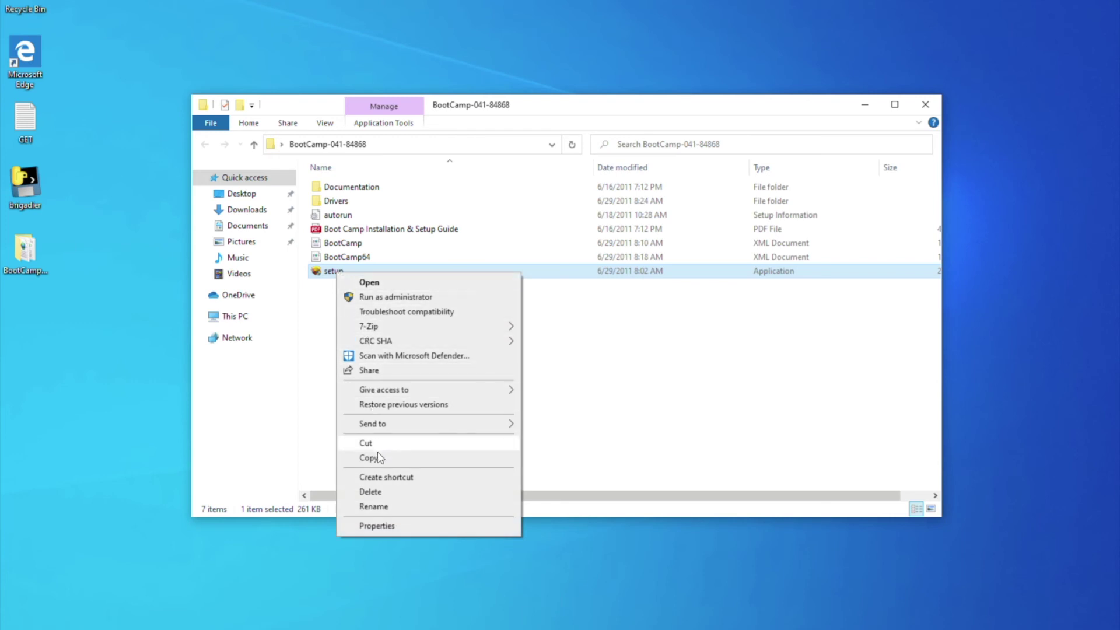
click(387, 524)
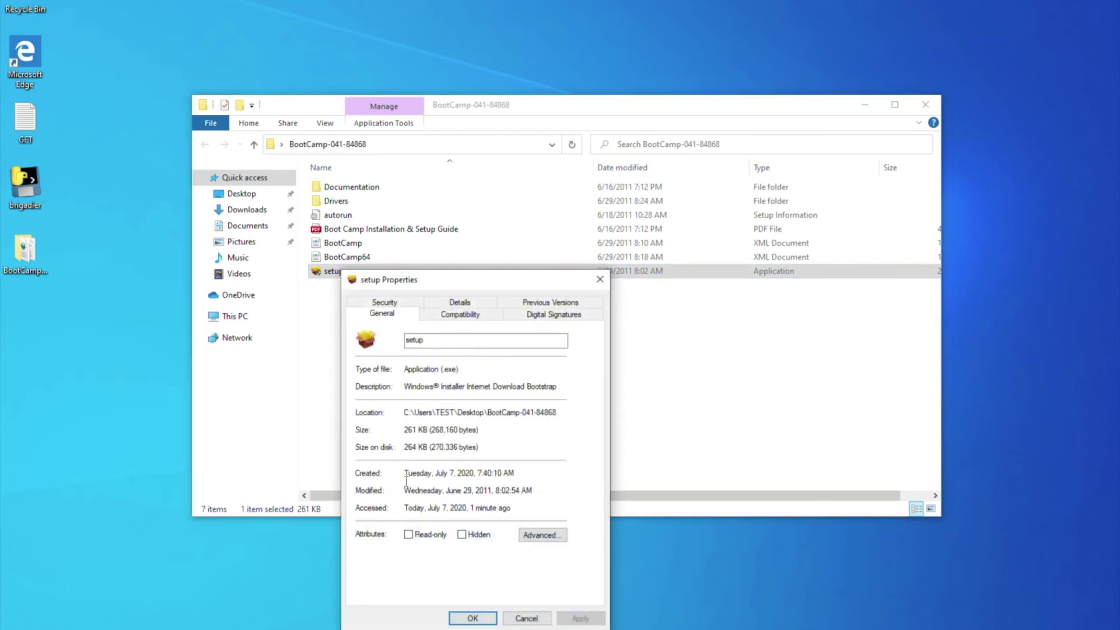
click(481, 316)
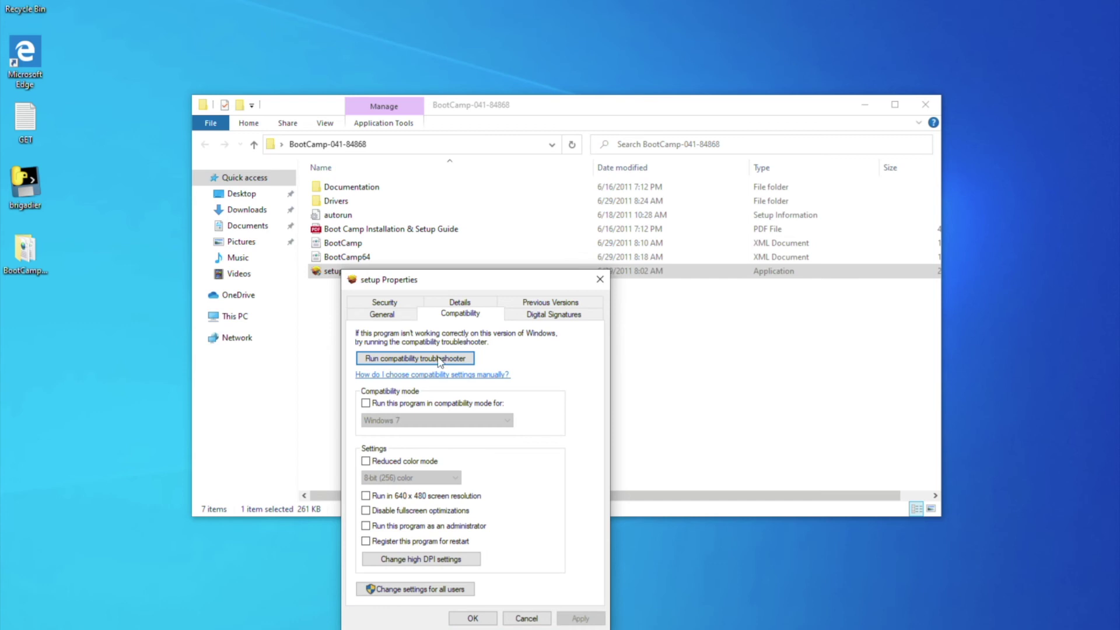
click(366, 403)
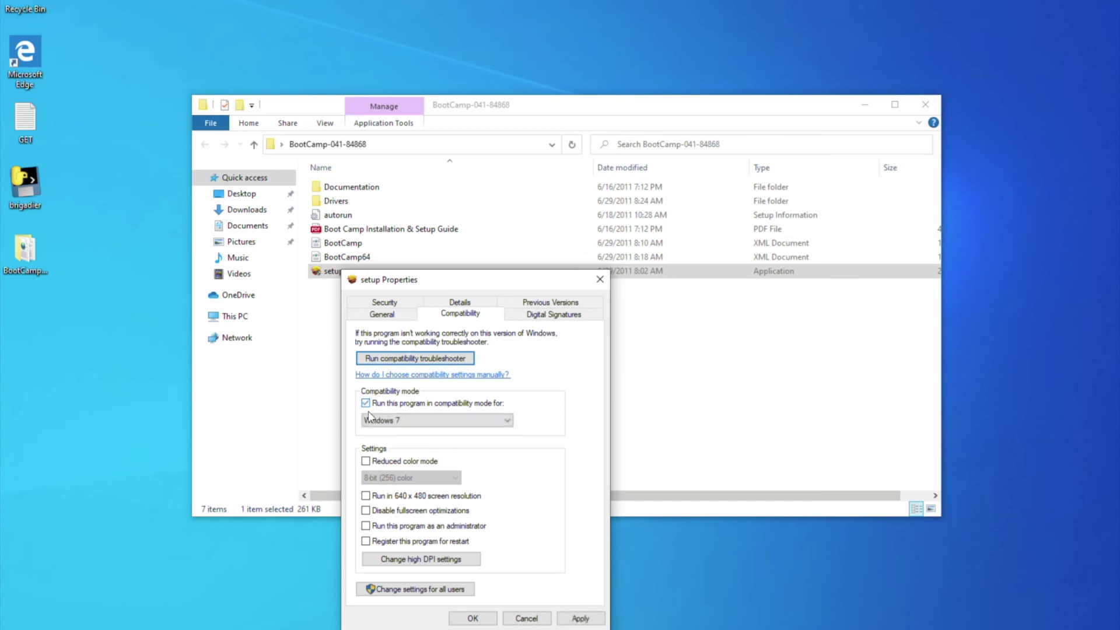
click(473, 618)
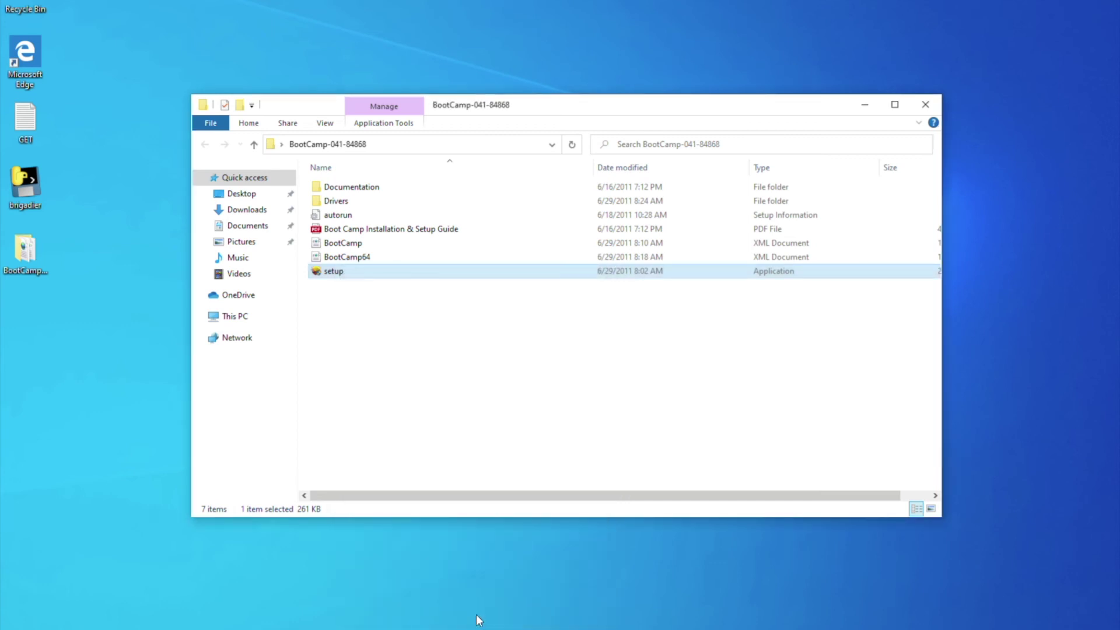
- Install Boot Camp from setup with the license accepted and Apple Software Update for Windows included, decline the restart, and close the folder
double_click(333, 271)
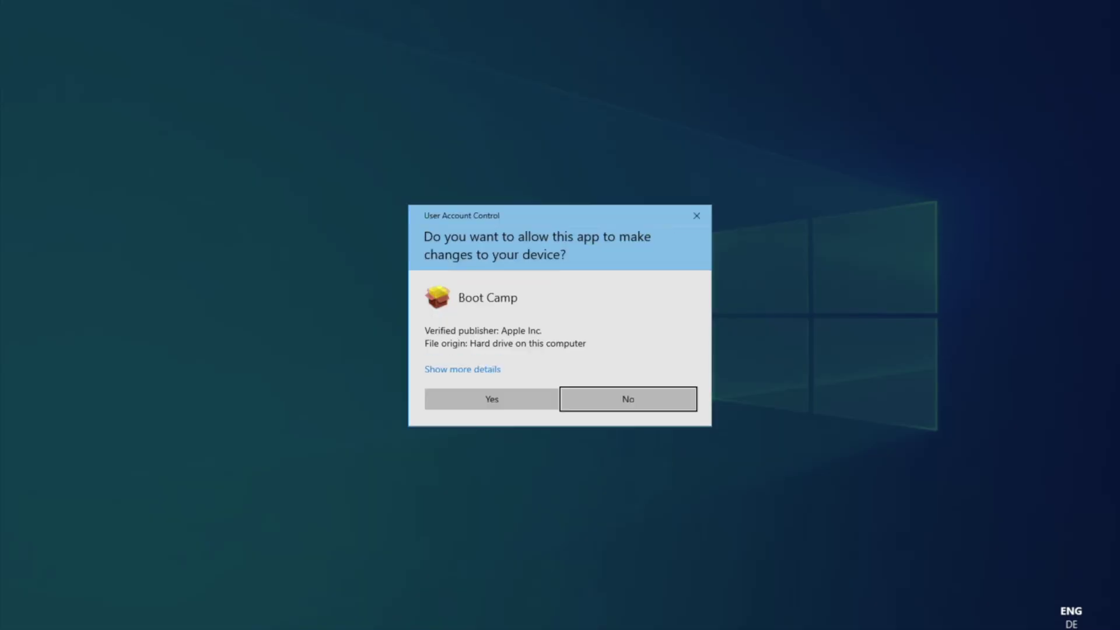
click(492, 399)
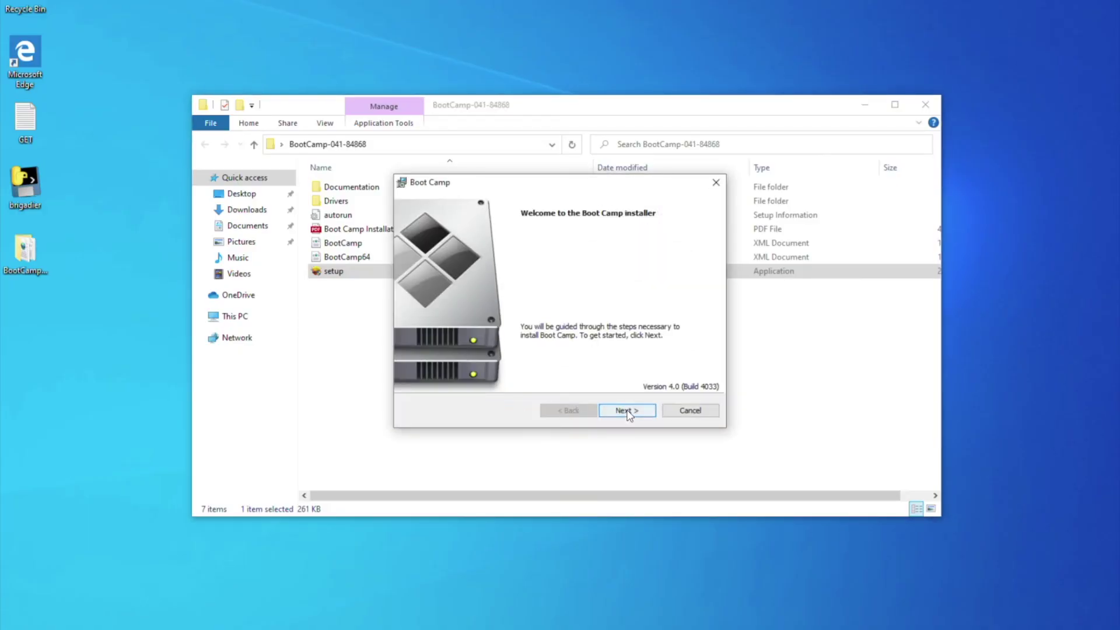
click(624, 411)
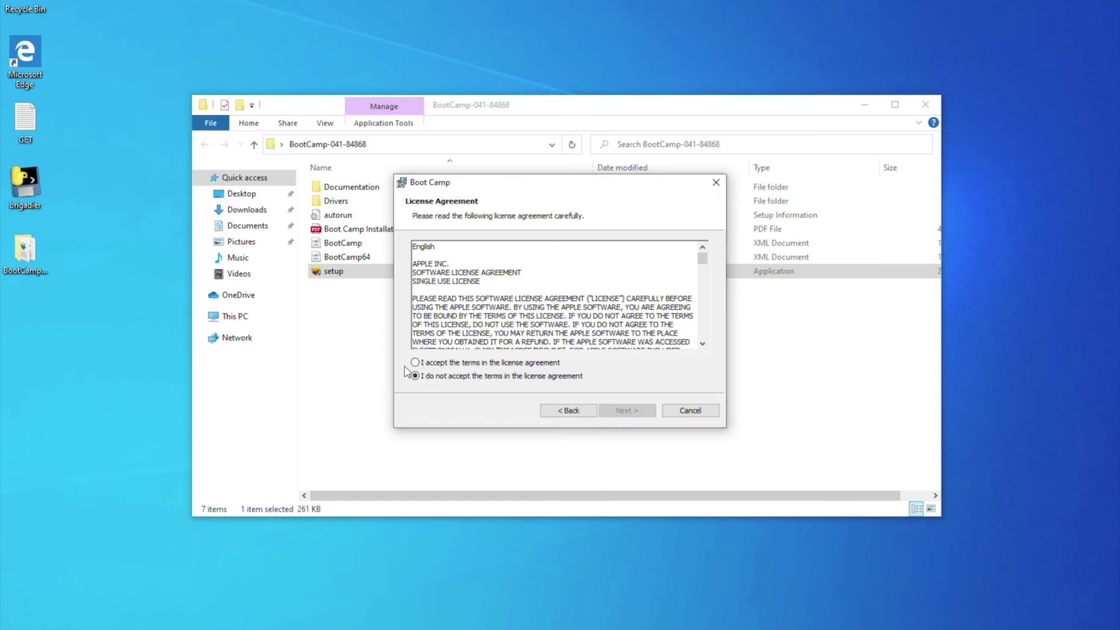
click(415, 362)
click(645, 414)
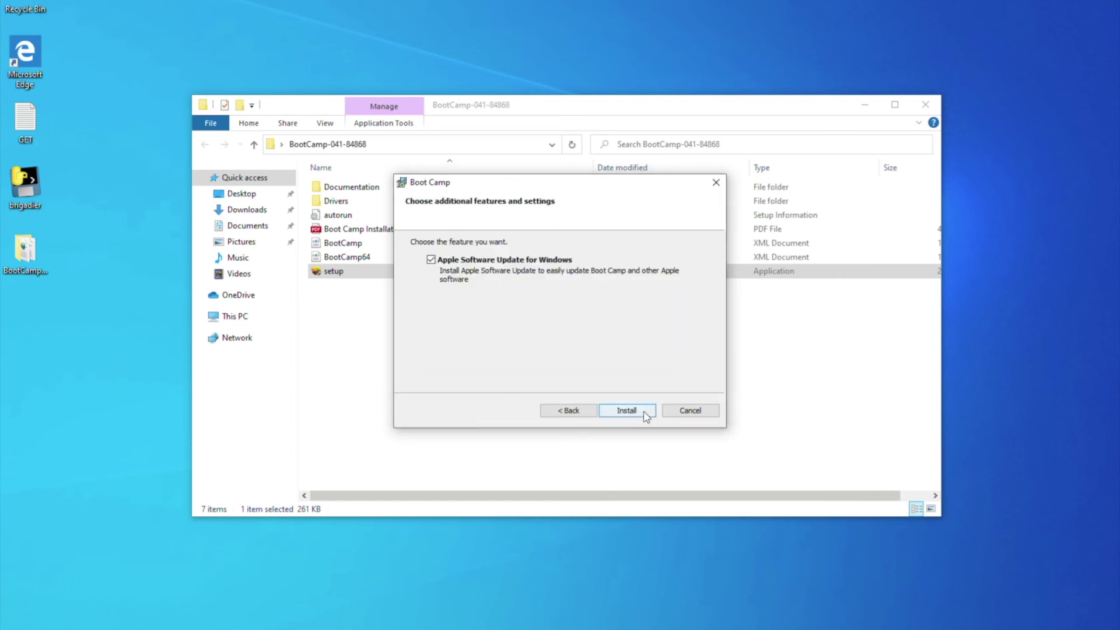
click(643, 412)
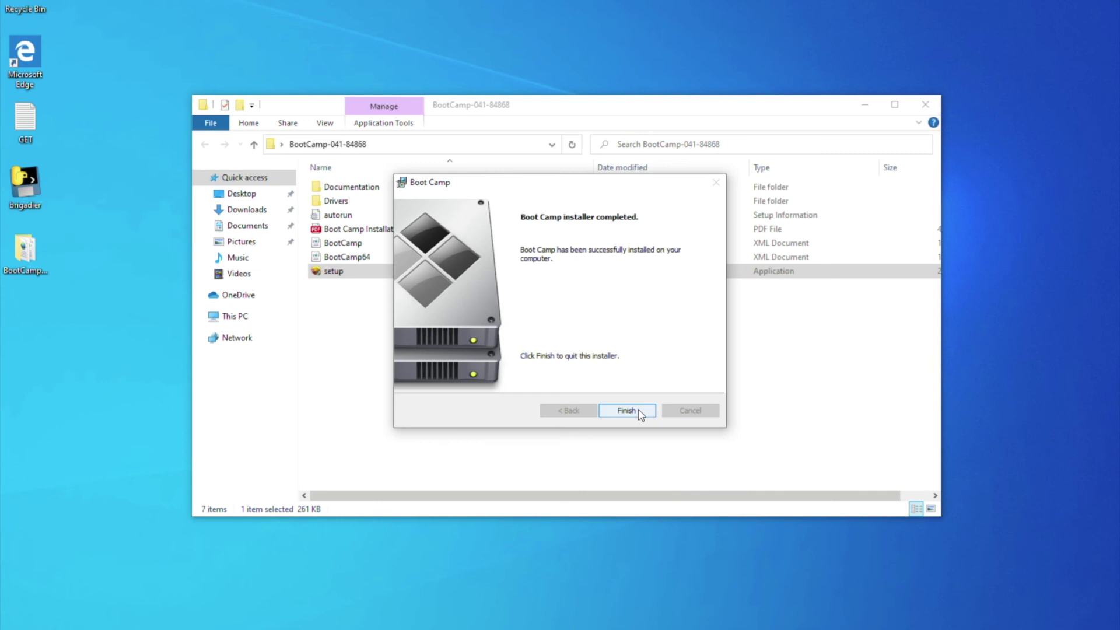
click(639, 411)
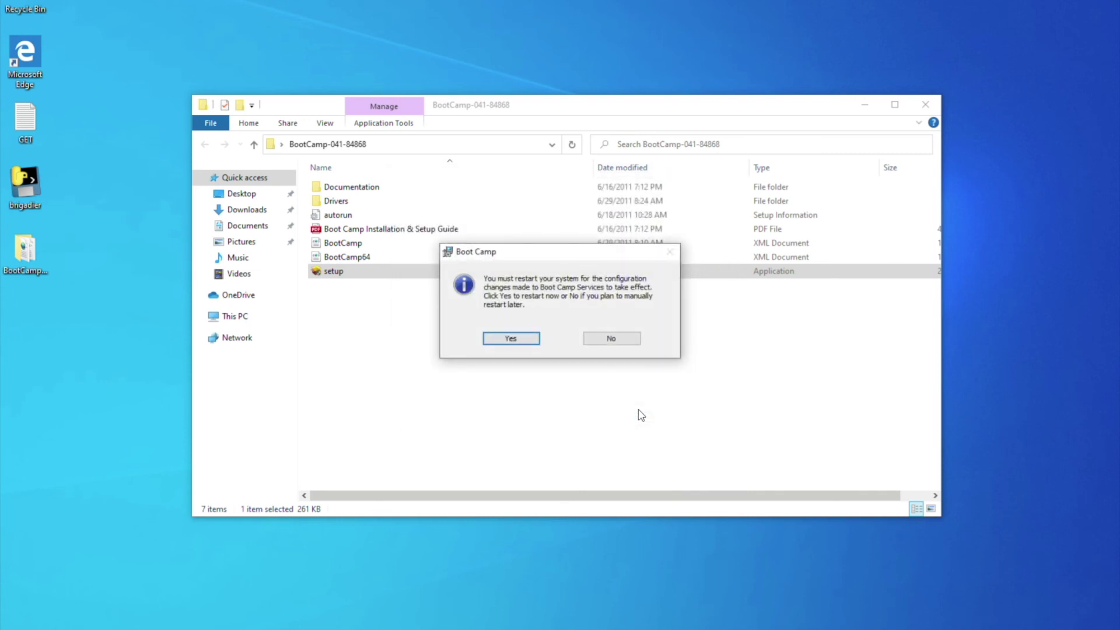
click(611, 339)
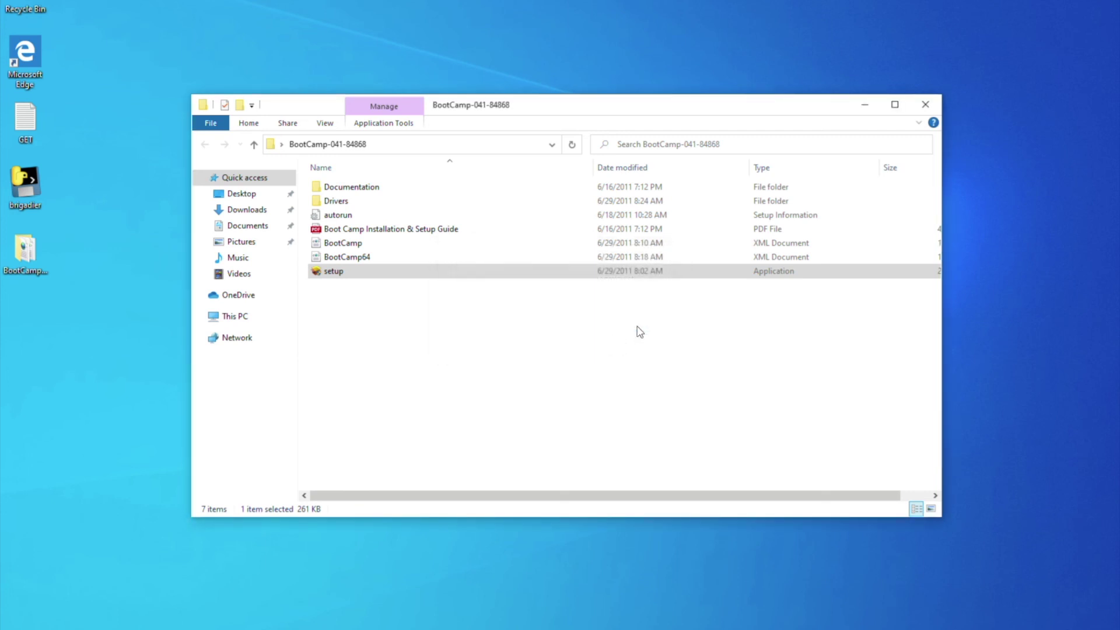
click(920, 109)
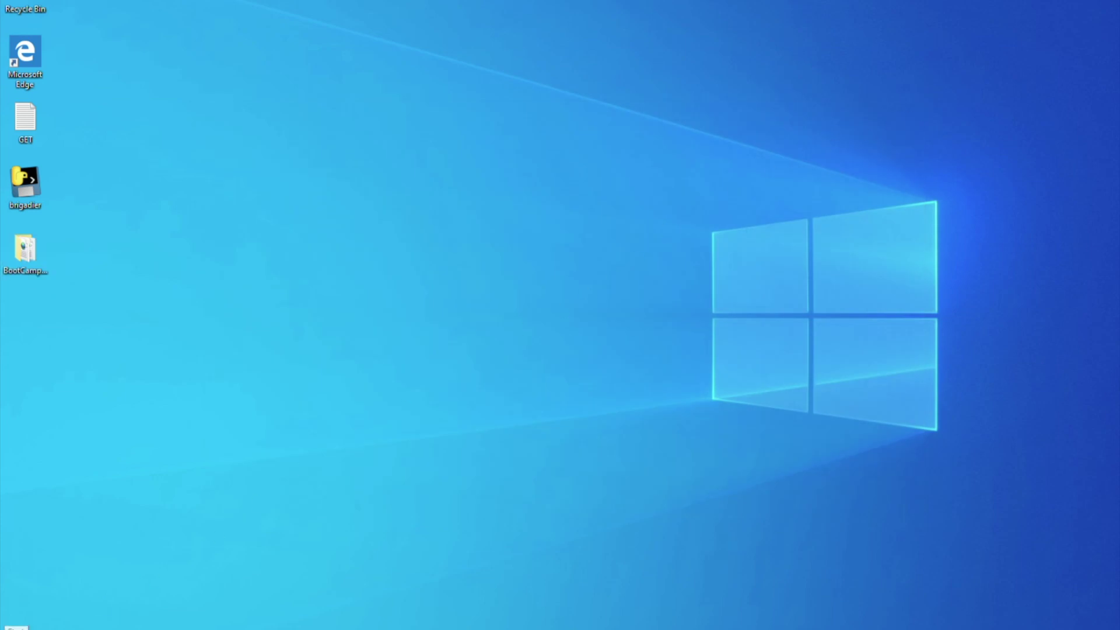
- Check the device categories and the Bluetooth entries in Device Manager for missing drivers, and close it
right_click(14, 627)
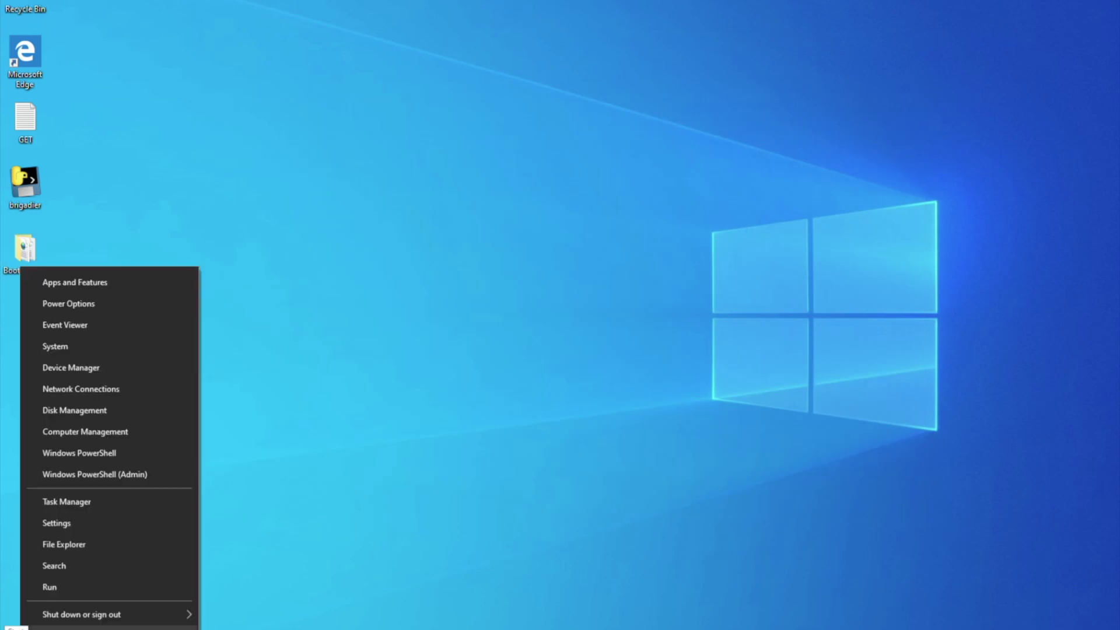
click(79, 368)
drag(313, 9, 630, 64)
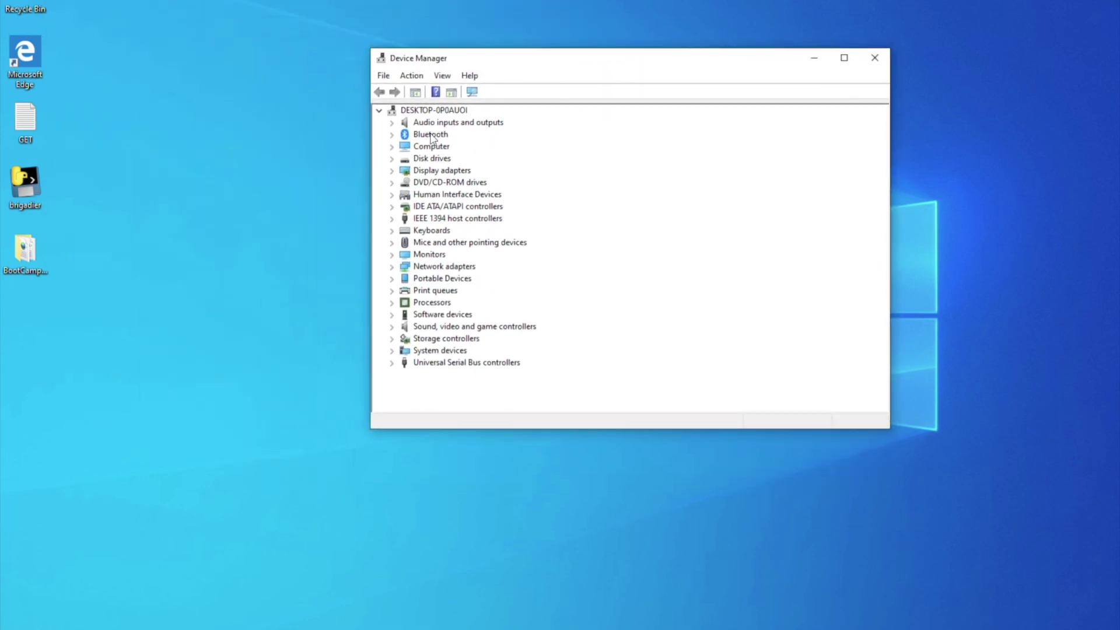
click(392, 135)
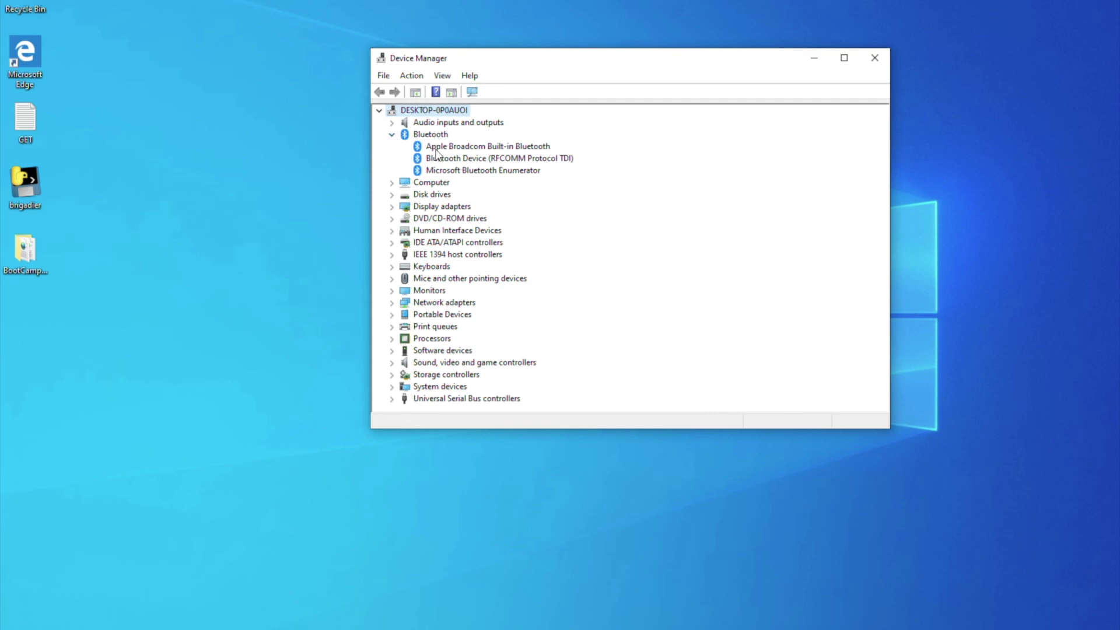
click(392, 135)
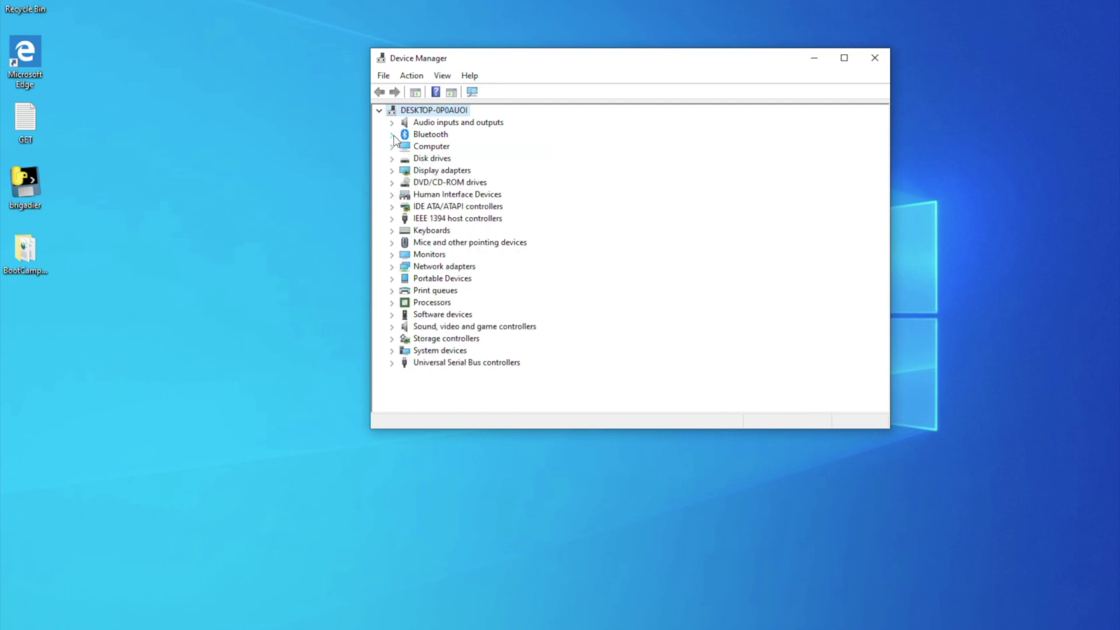
click(875, 57)
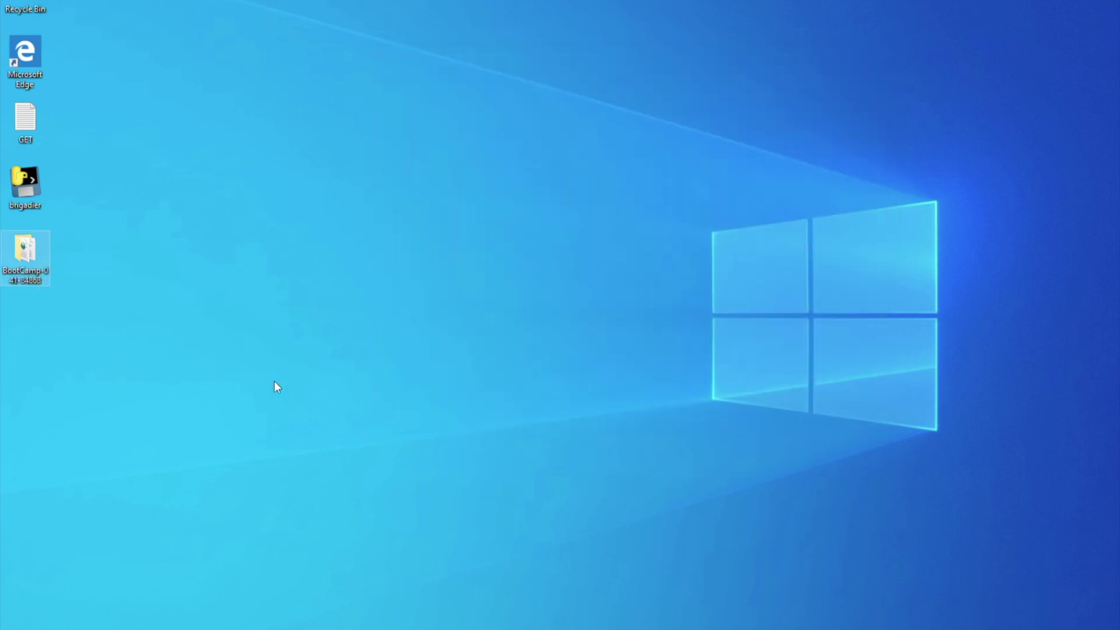